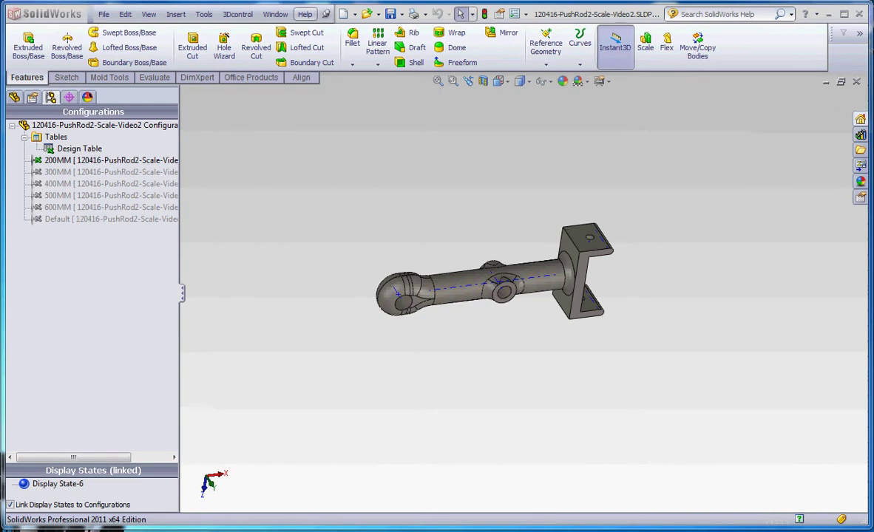
- Preview the 300MM, 400MM, 500MM and 600MM configurations in turn
{"action": "double_click", "coordinate": [77, 171]}
{"action": "double_click", "coordinate": [82, 184]}
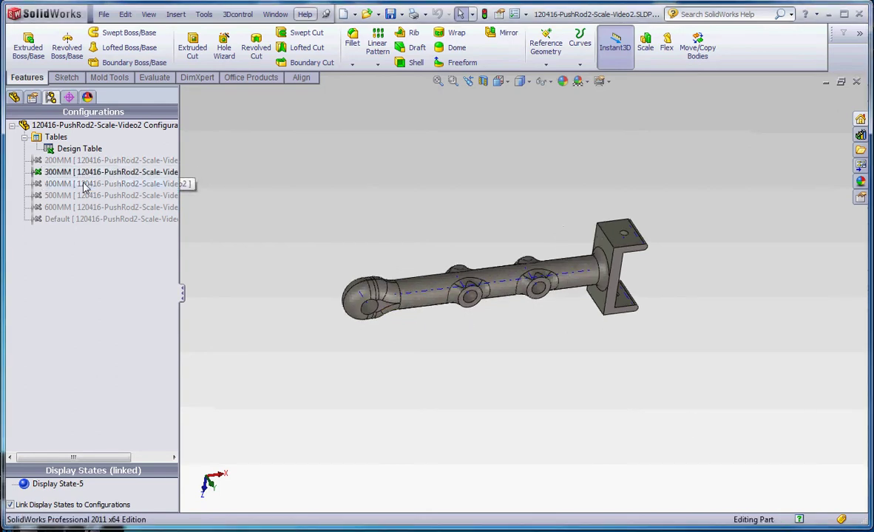
{"action": "double_click", "coordinate": [82, 197]}
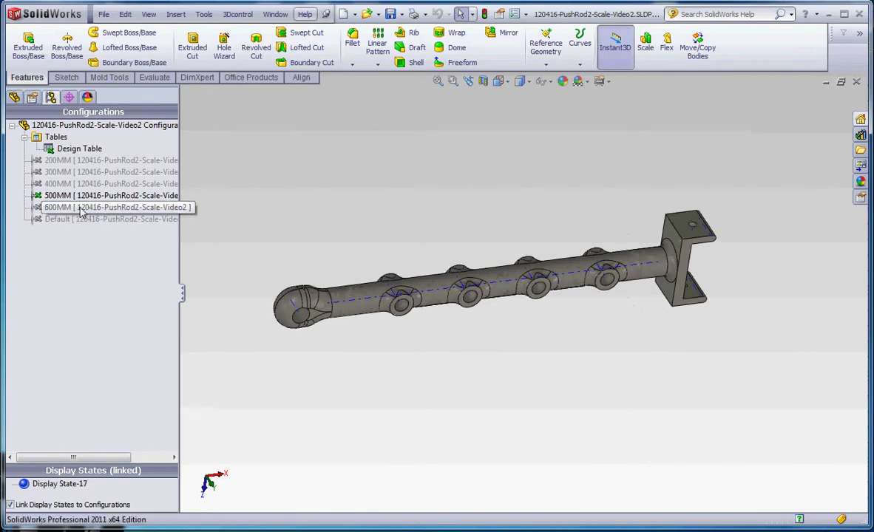
{"action": "double_click", "coordinate": [83, 209]}
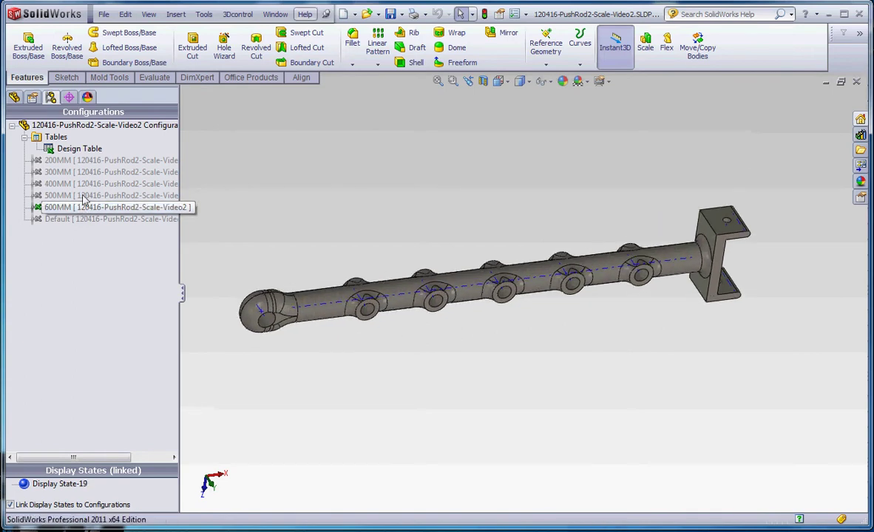
- Activate the 200MM configuration, rebuild the part, and dismiss the What's Wrong report
{"action": "double_click", "coordinate": [76, 163]}
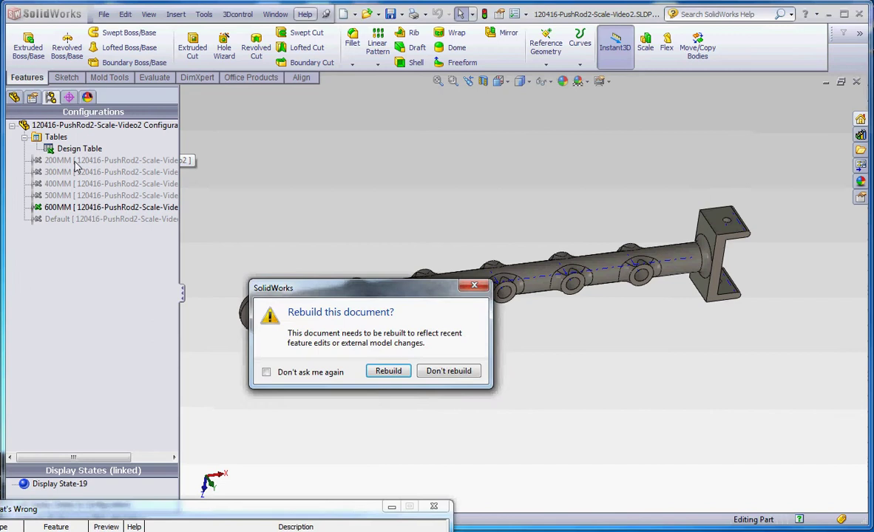
{"action": "left_click", "coordinate": [397, 371]}
{"action": "left_click_drag", "start_coordinate": [364, 512], "coordinate": [485, 347]}
{"action": "left_click", "coordinate": [491, 444]}
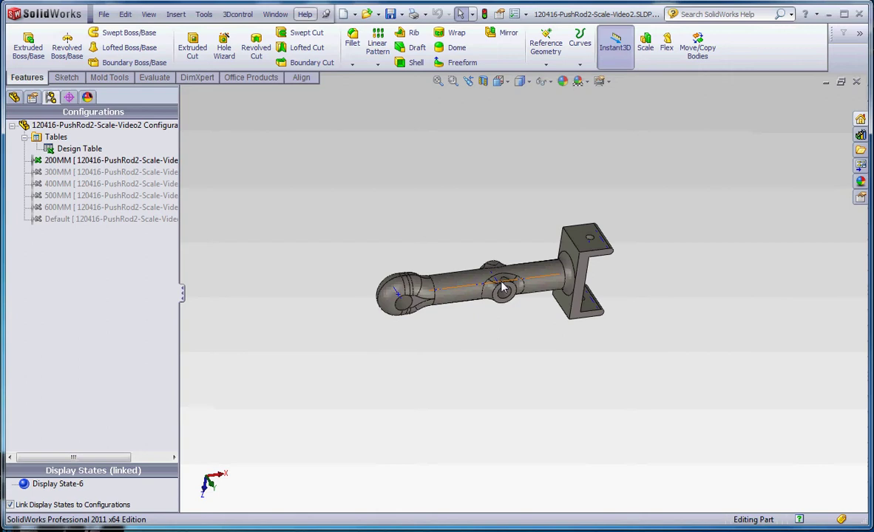
{"action": "left_click", "coordinate": [59, 149]}
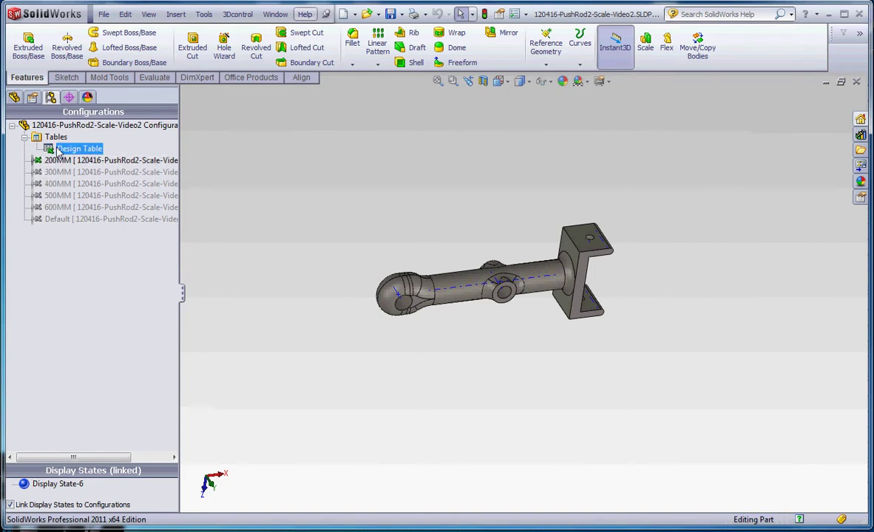
- Open the design table with Edit Table and select cell L2 for a new column
{"action": "right_click", "coordinate": [59, 151]}
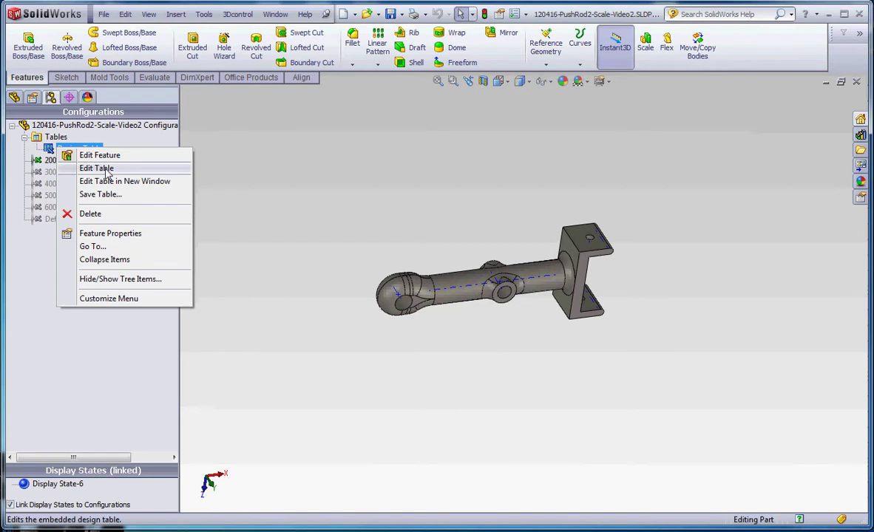
{"action": "left_click", "coordinate": [105, 170]}
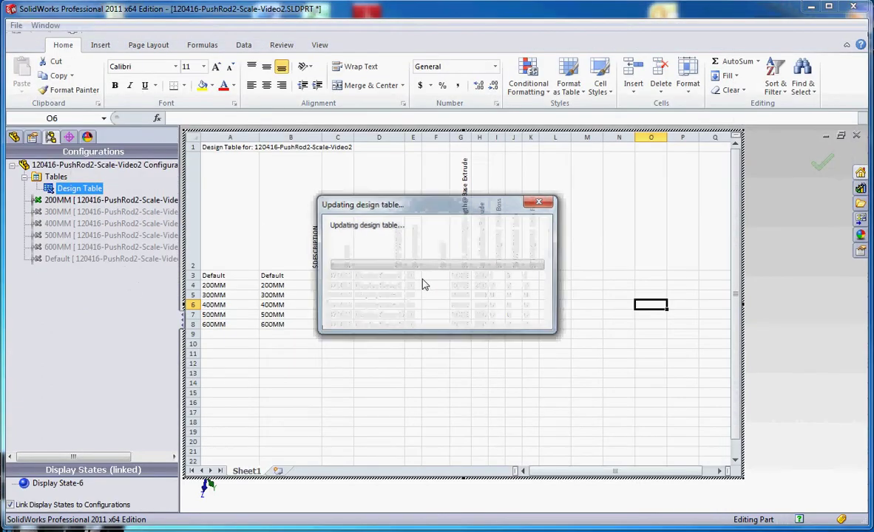
{"action": "left_click", "coordinate": [563, 243]}
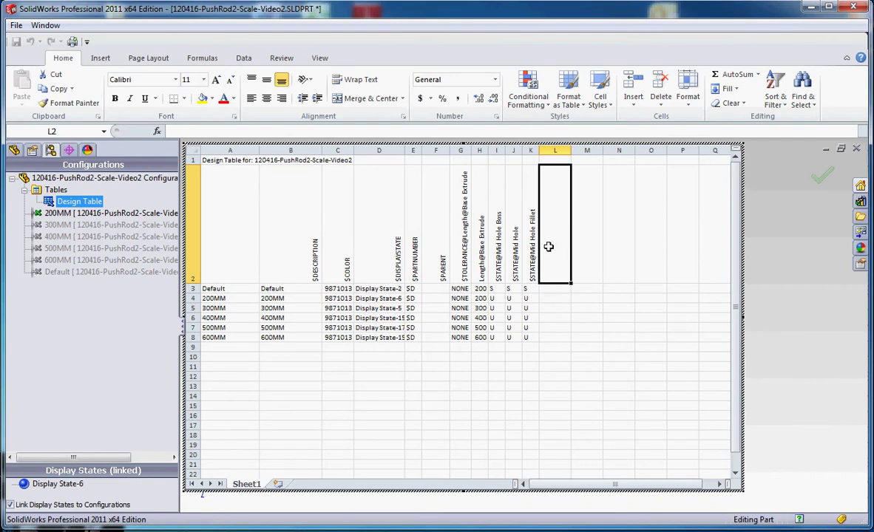
- Add a $STATE@LPattern1 column to the design table from the feature tree
{"action": "left_click", "coordinate": [13, 147]}
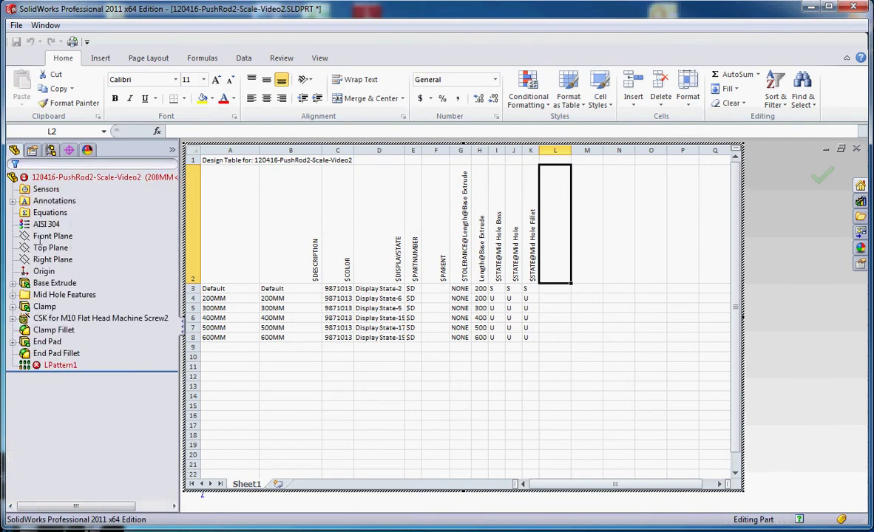
{"action": "left_click", "coordinate": [59, 365]}
{"action": "double_click", "coordinate": [59, 365]}
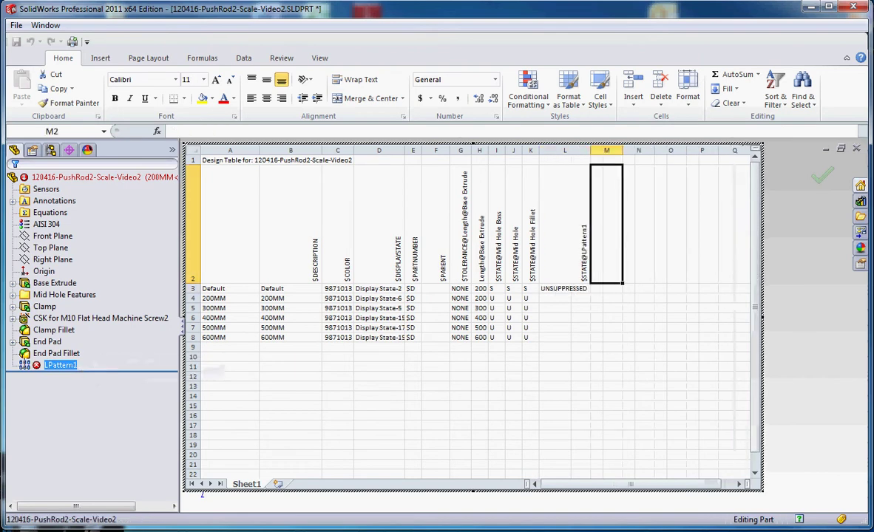
- Fill the LPattern1 column with s for Default and 200MM and u below, then close the table
{"action": "left_click", "coordinate": [562, 289]}
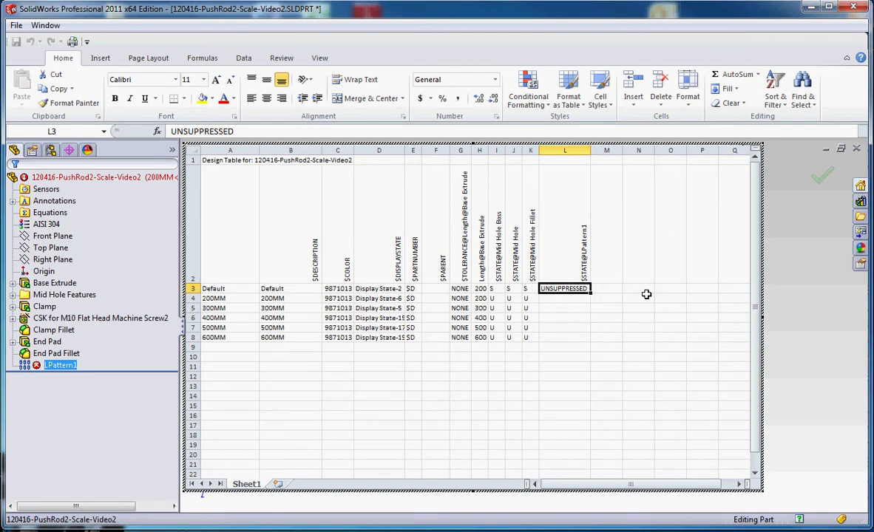
{"action": "type", "text": "s"}
{"action": "key", "text": "Return"}
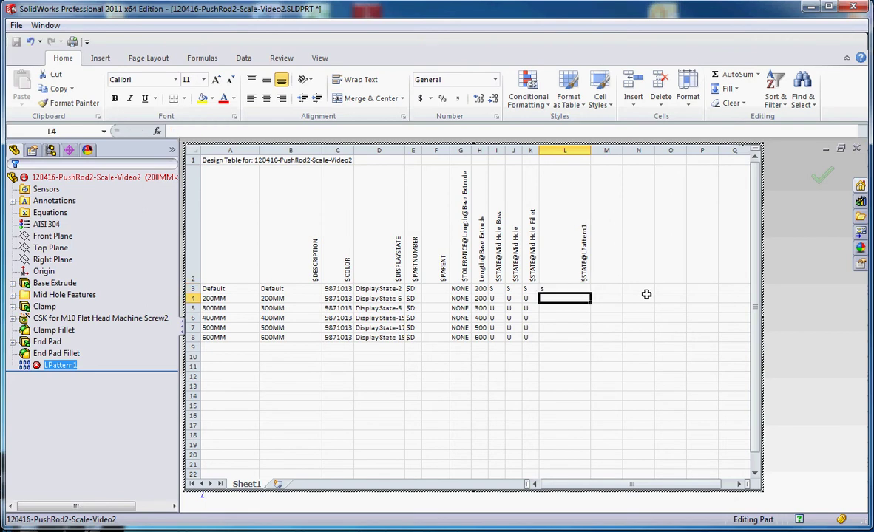
{"action": "type", "text": "s"}
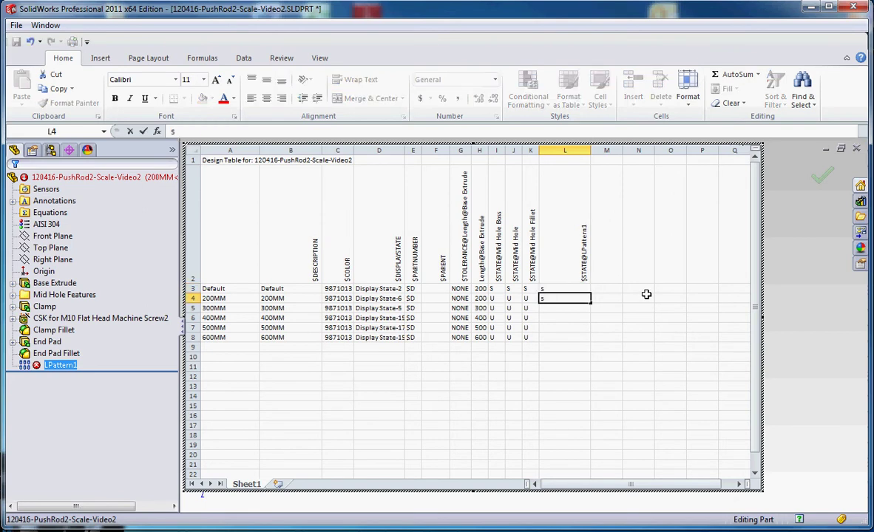
{"action": "key", "text": "Return"}
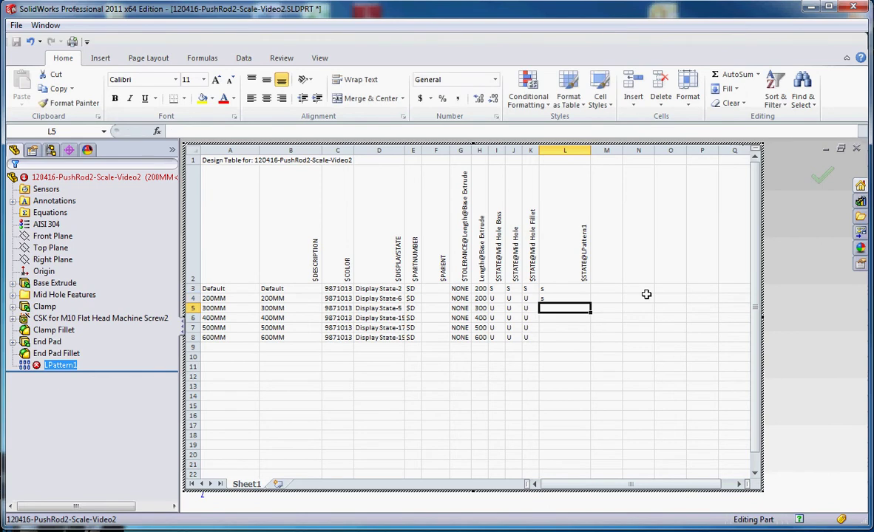
{"action": "type", "text": "u"}
{"action": "key", "text": "Return"}
{"action": "type", "text": "u"}
{"action": "key", "text": "Return"}
{"action": "type", "text": "u"}
{"action": "key", "text": "Return"}
{"action": "type", "text": "u"}
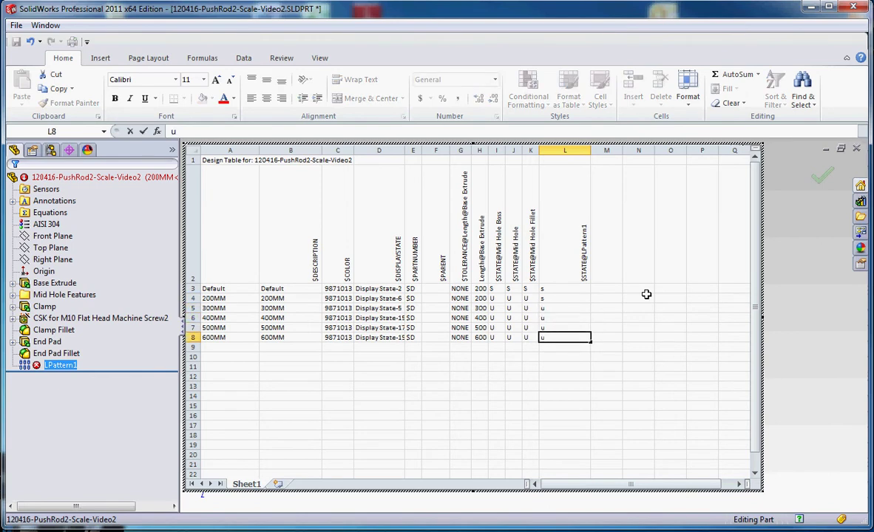
{"action": "left_click", "coordinate": [784, 241]}
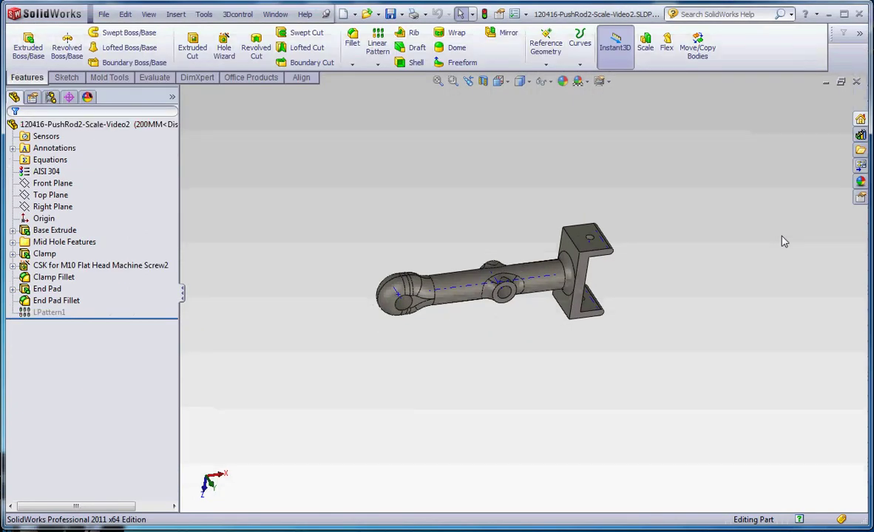
- Switch between the 300MM, 400MM and 200MM configurations to compare rod lengths
{"action": "left_click", "coordinate": [51, 98]}
{"action": "double_click", "coordinate": [69, 172]}
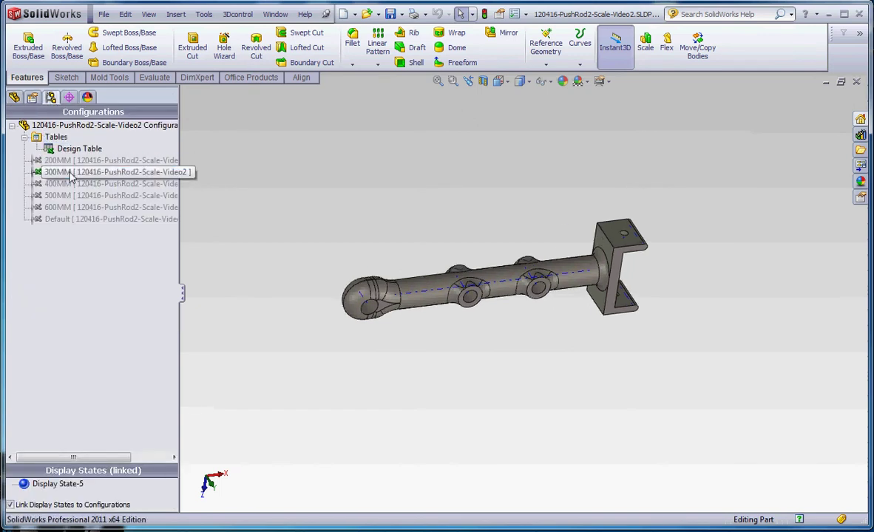
{"action": "double_click", "coordinate": [70, 185]}
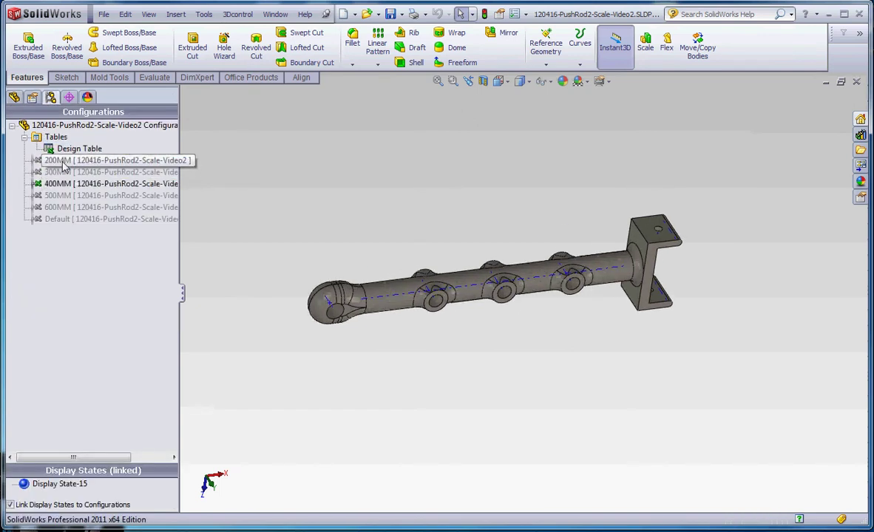
{"action": "double_click", "coordinate": [63, 161]}
{"action": "double_click", "coordinate": [68, 172]}
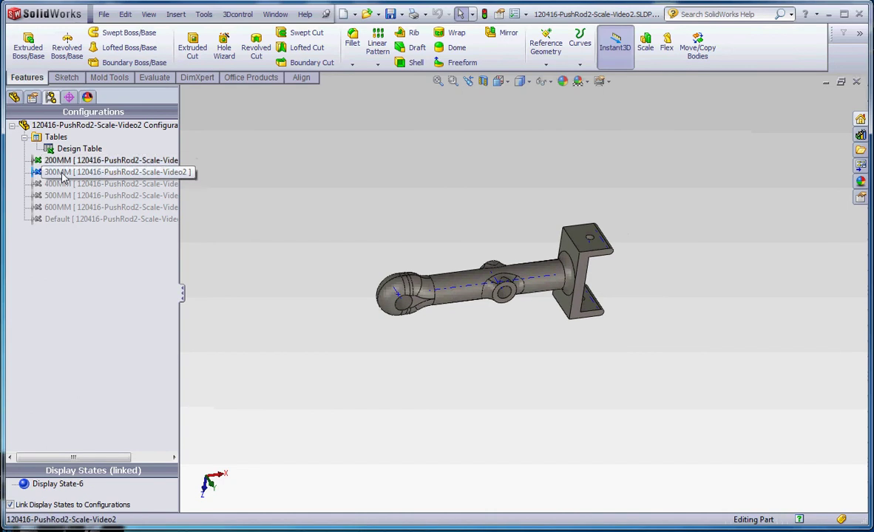
- Inspect LPattern1 in the feature tree and return to the 200MM configuration
{"action": "left_click", "coordinate": [14, 97]}
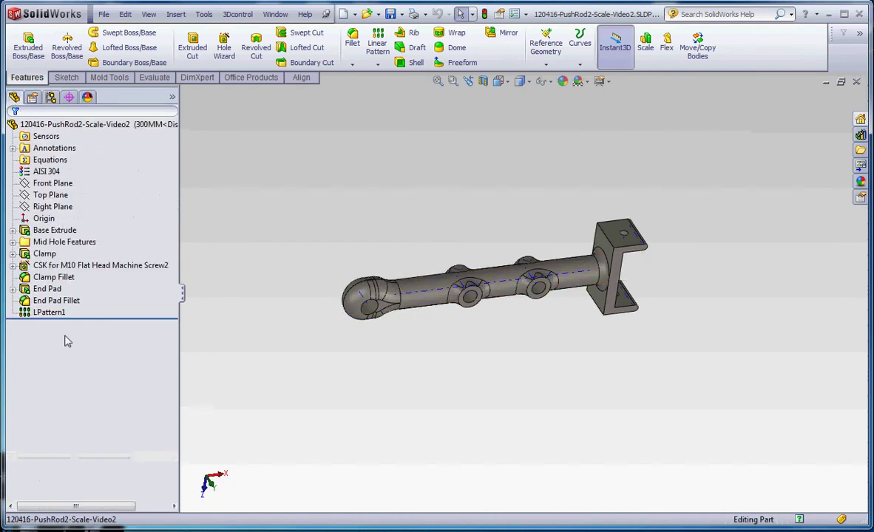
{"action": "left_click", "coordinate": [46, 313]}
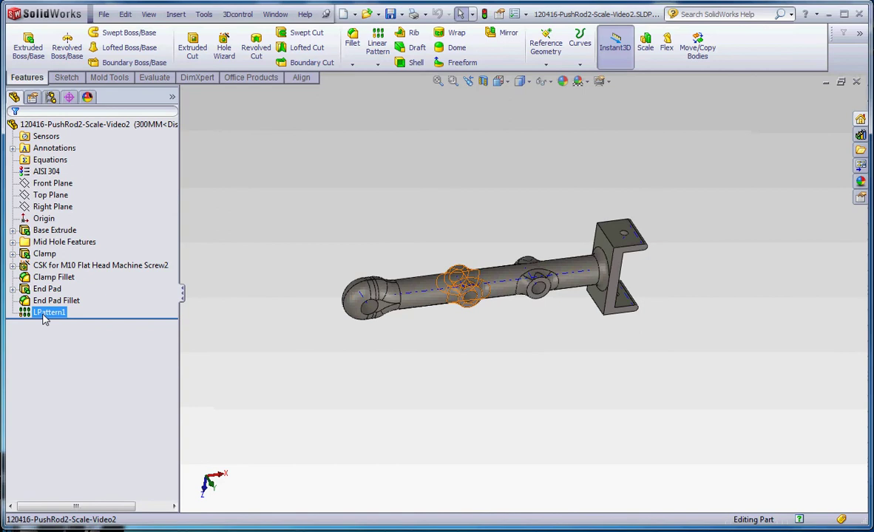
{"action": "key", "text": "Escape"}
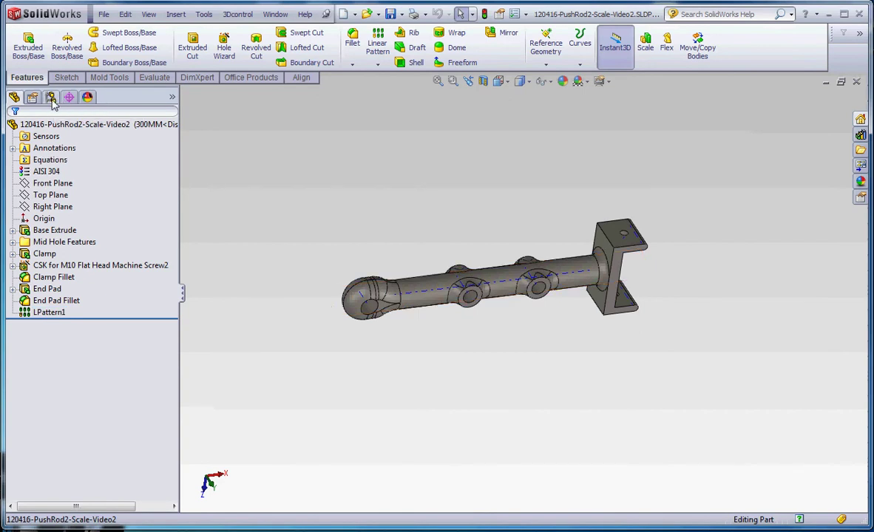
{"action": "left_click", "coordinate": [51, 97]}
{"action": "double_click", "coordinate": [57, 160]}
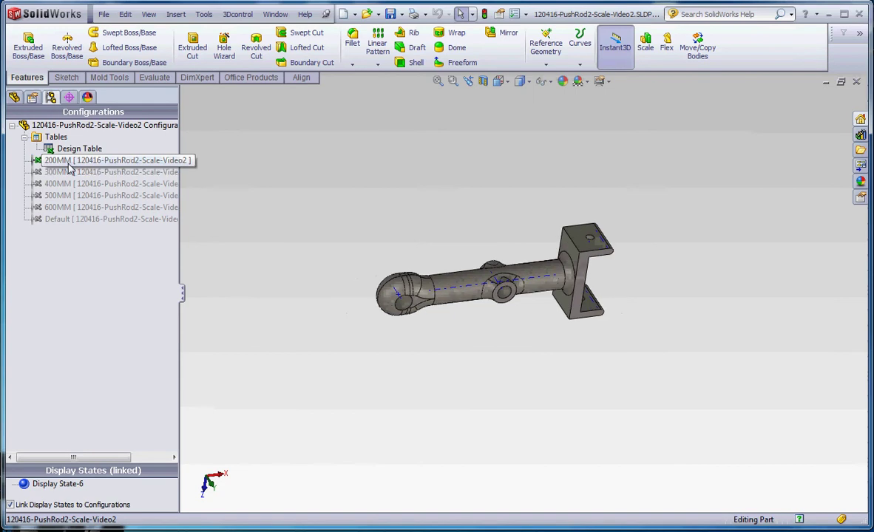
{"action": "left_click", "coordinate": [14, 98]}
{"action": "left_click", "coordinate": [48, 313]}
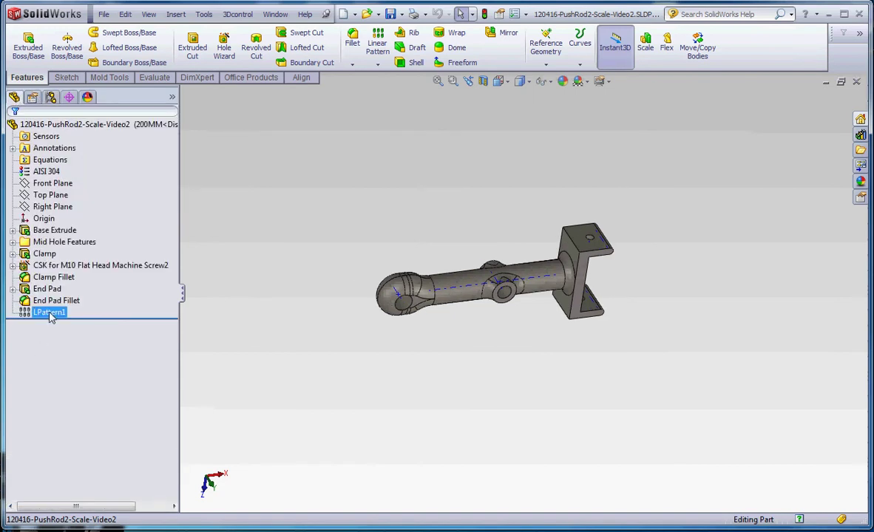
{"action": "left_click", "coordinate": [237, 347]}
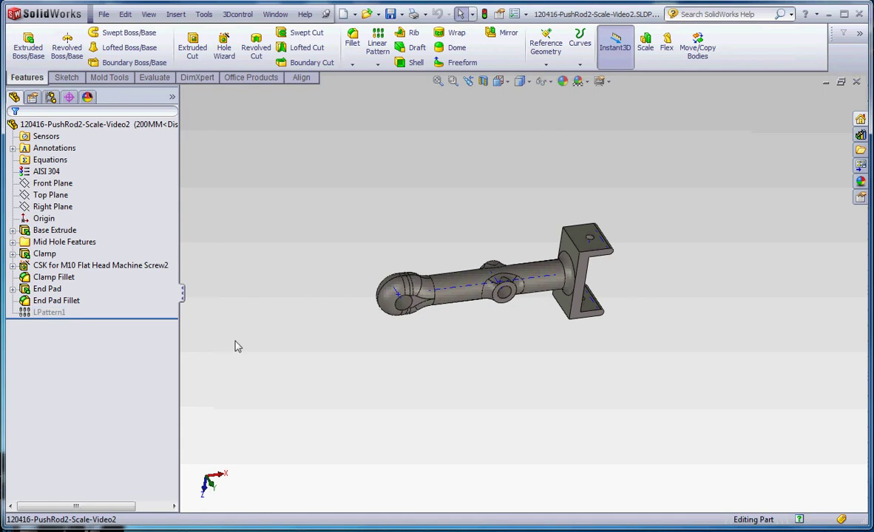
- Use Configure Feature to suppress LPattern1 only in Default and 200MM, accepting the design-table warning
{"action": "right_click", "coordinate": [53, 318]}
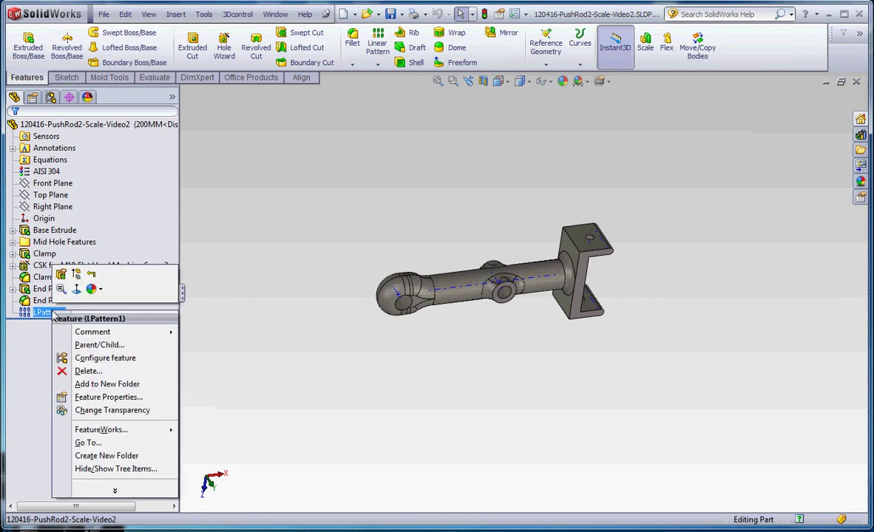
{"action": "left_click", "coordinate": [132, 359]}
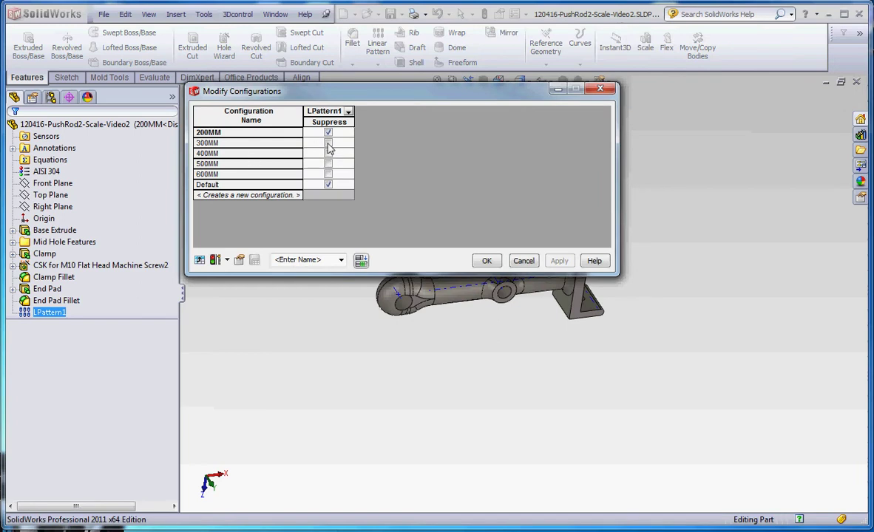
{"action": "left_click", "coordinate": [329, 143]}
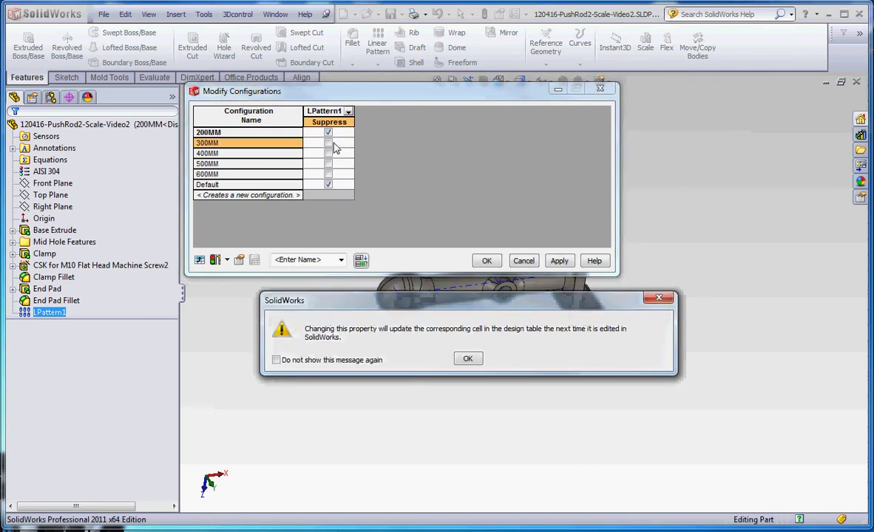
{"action": "left_click", "coordinate": [468, 360]}
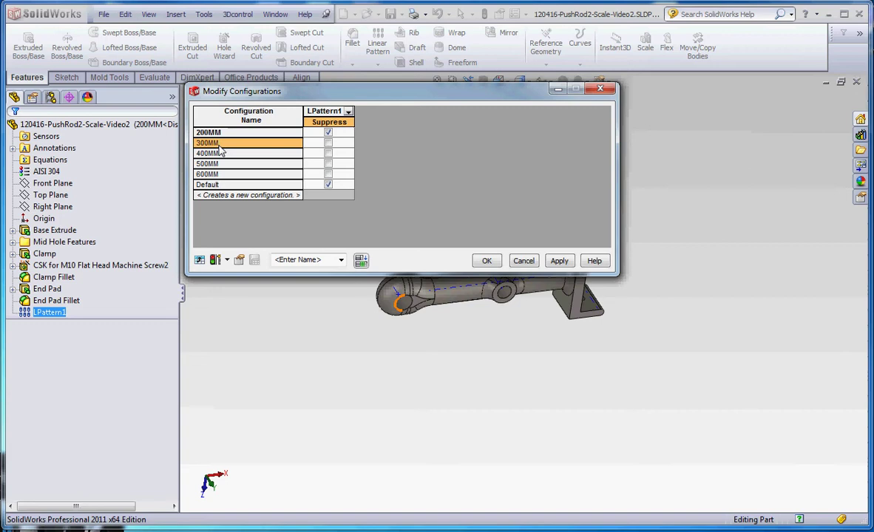
{"action": "left_click", "coordinate": [486, 260]}
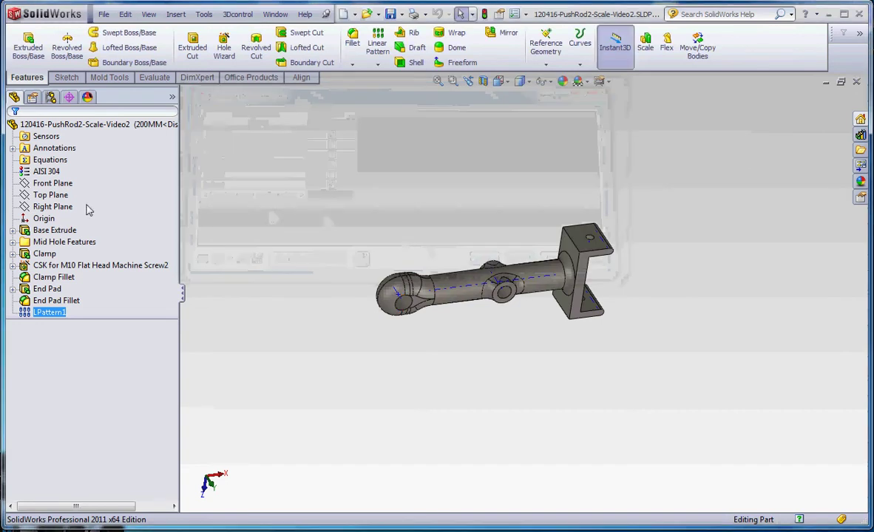
- Open the design table's properties from ConfigurationManager and close them unchanged
{"action": "left_click", "coordinate": [50, 97]}
{"action": "left_click", "coordinate": [68, 150]}
{"action": "right_click", "coordinate": [66, 154]}
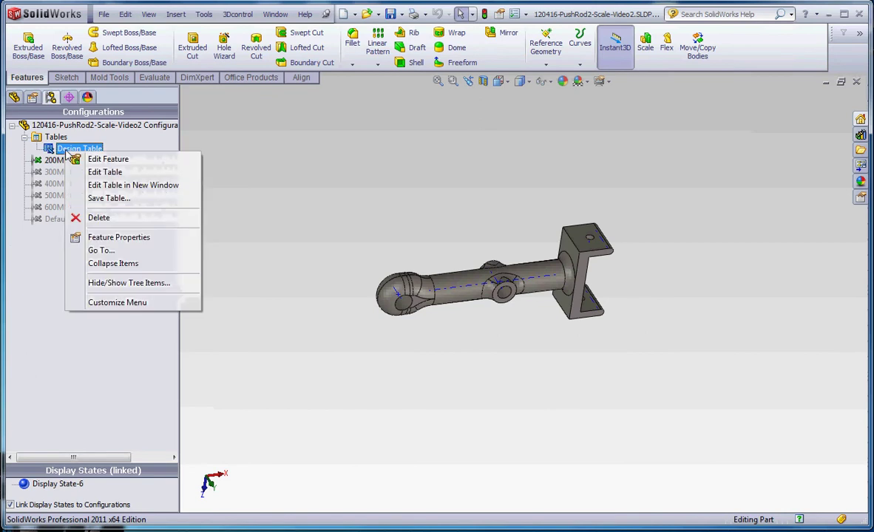
{"action": "left_click", "coordinate": [89, 159]}
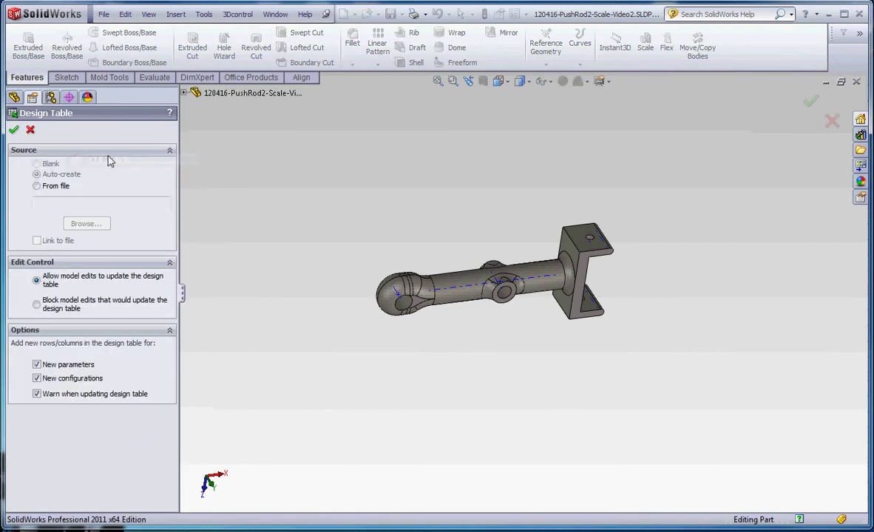
{"action": "left_click", "coordinate": [30, 129]}
- Edit the design table in place, undo the extra 700–900 rows, and close it
{"action": "right_click", "coordinate": [90, 153]}
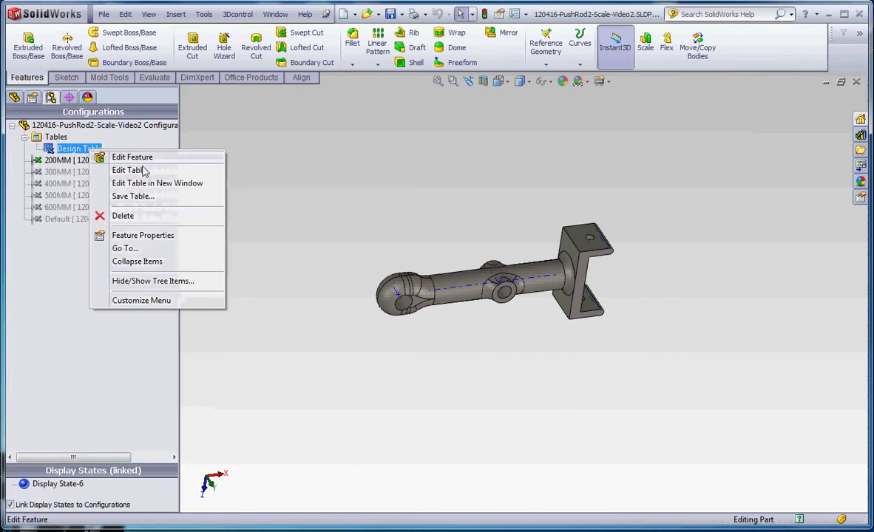
{"action": "left_click", "coordinate": [144, 170]}
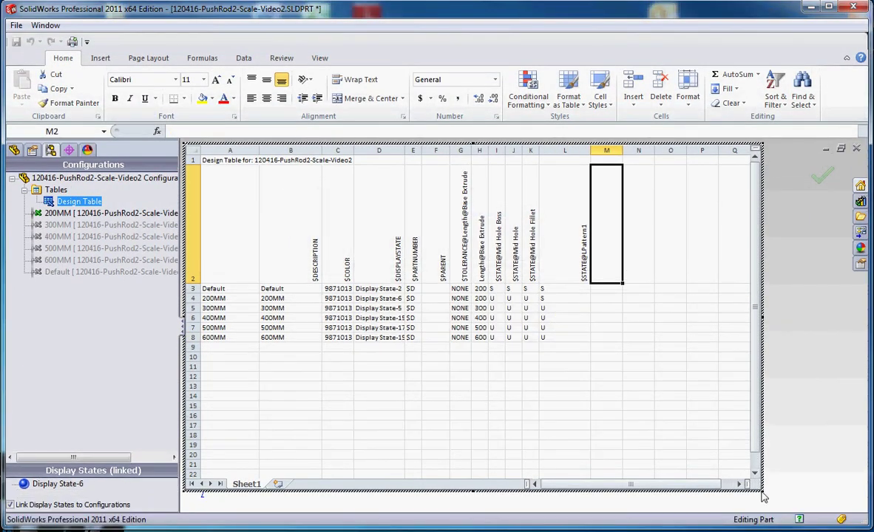
{"action": "left_click_drag", "start_coordinate": [763, 497], "coordinate": [767, 510]}
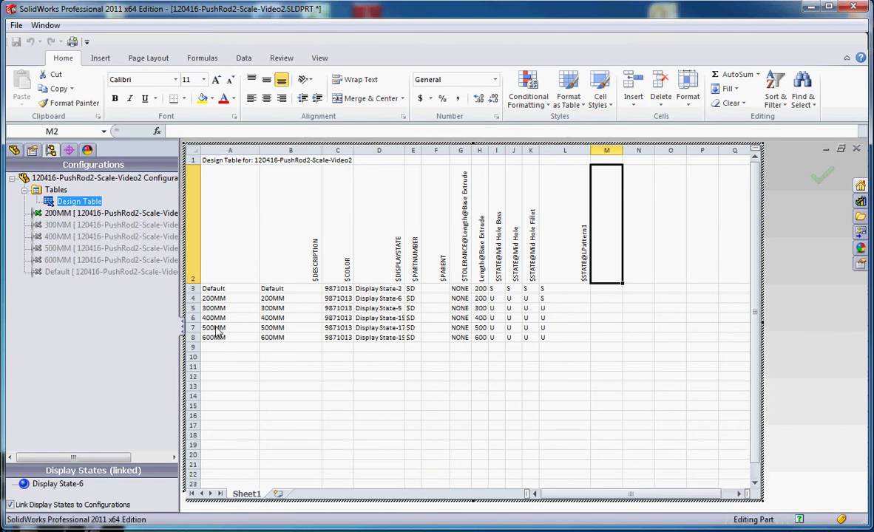
{"action": "left_click_drag", "start_coordinate": [211, 327], "coordinate": [591, 373]}
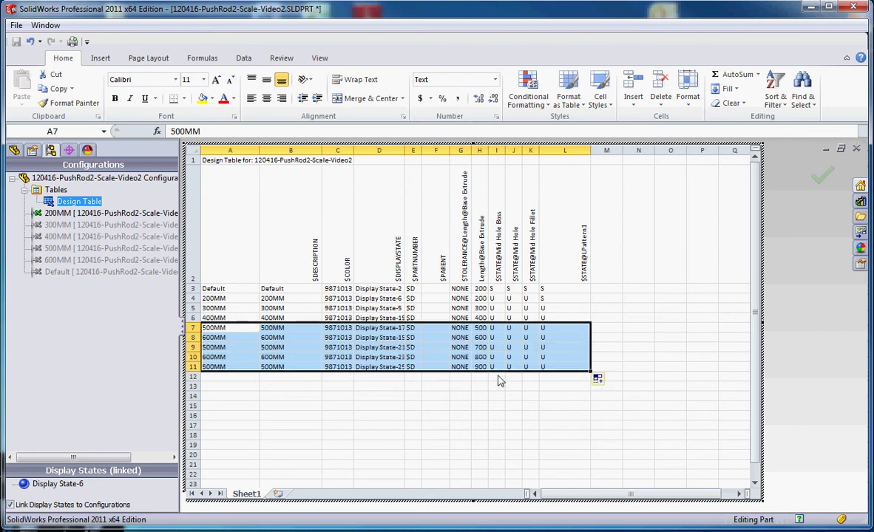
{"action": "left_click", "coordinate": [212, 337]}
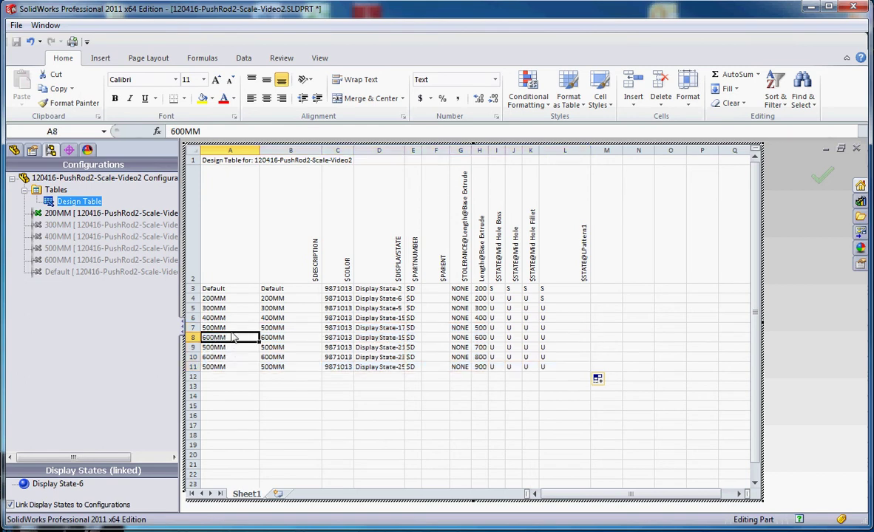
{"action": "left_click", "coordinate": [229, 329]}
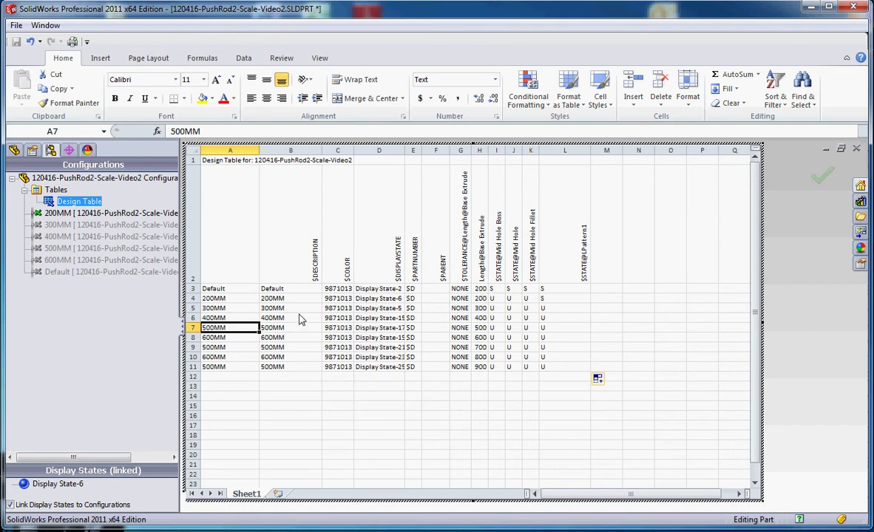
{"action": "key", "text": "ctrl+z"}
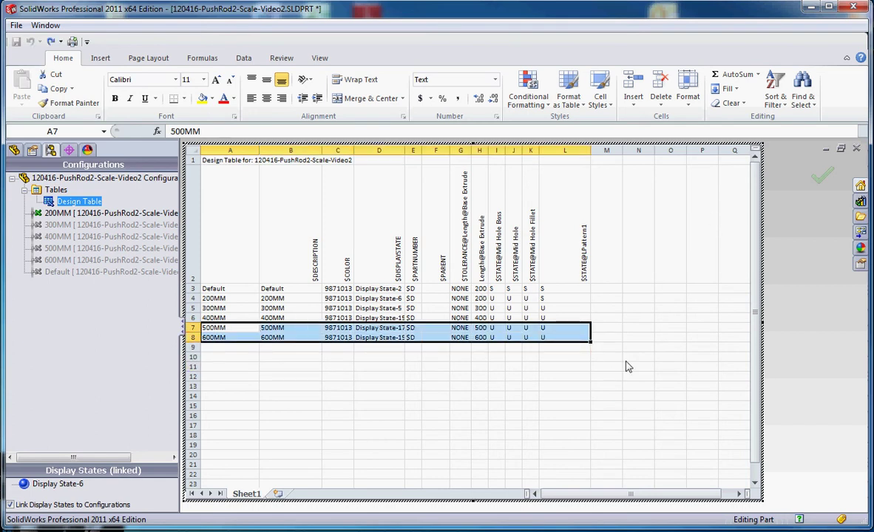
{"action": "left_click", "coordinate": [774, 300]}
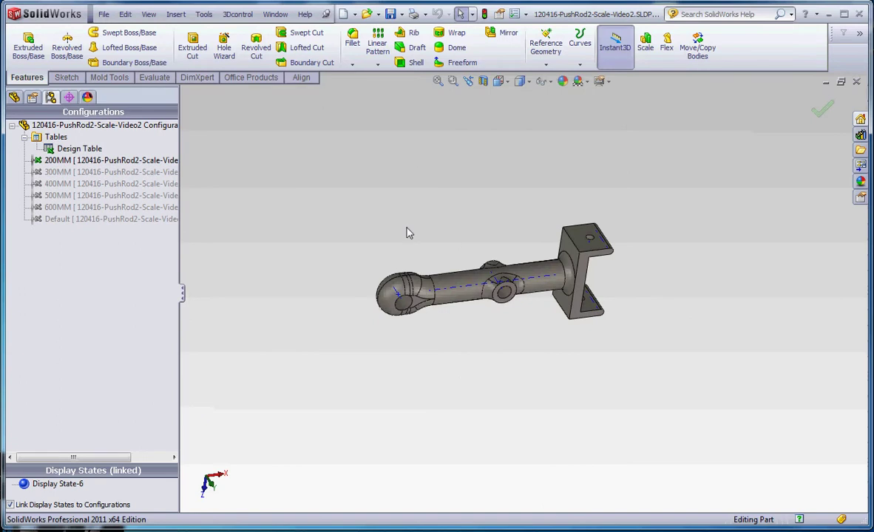
- Open the design table in its own Excel window with Edit Table in New Window
{"action": "right_click", "coordinate": [59, 150]}
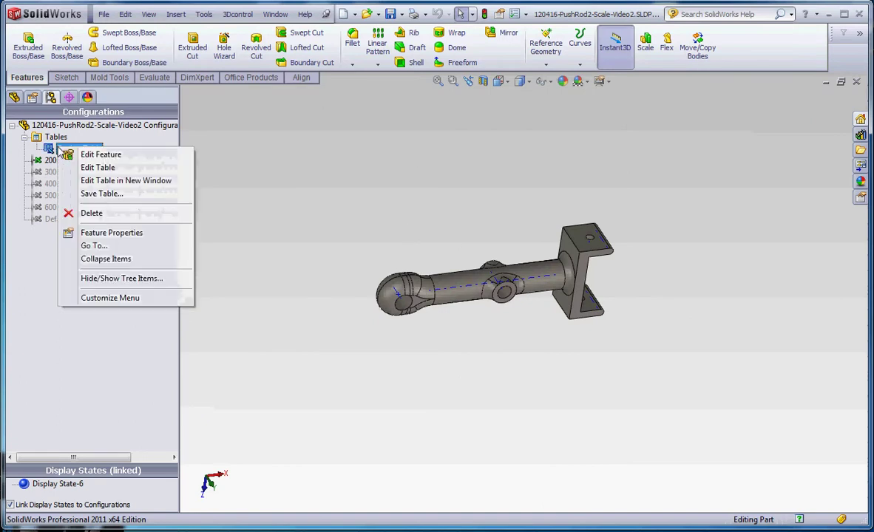
{"action": "left_click", "coordinate": [133, 181]}
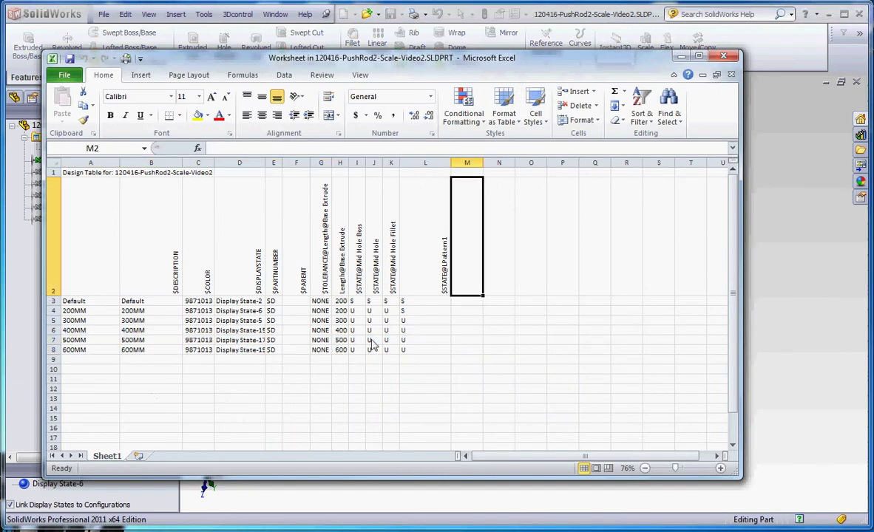
- Rename the 500MM and 600MM configurations in cells A7:A8 to 500 and 600
{"action": "left_click", "coordinate": [444, 351]}
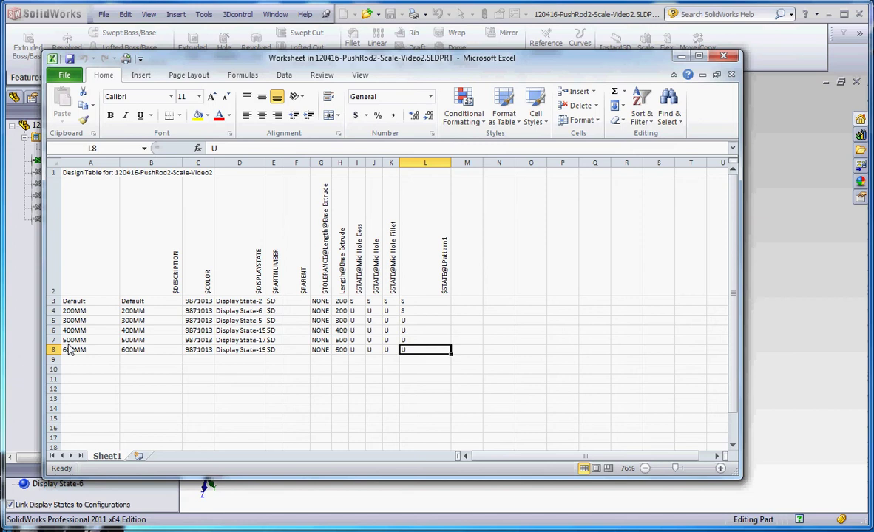
{"action": "left_click_drag", "start_coordinate": [68, 344], "coordinate": [452, 360]}
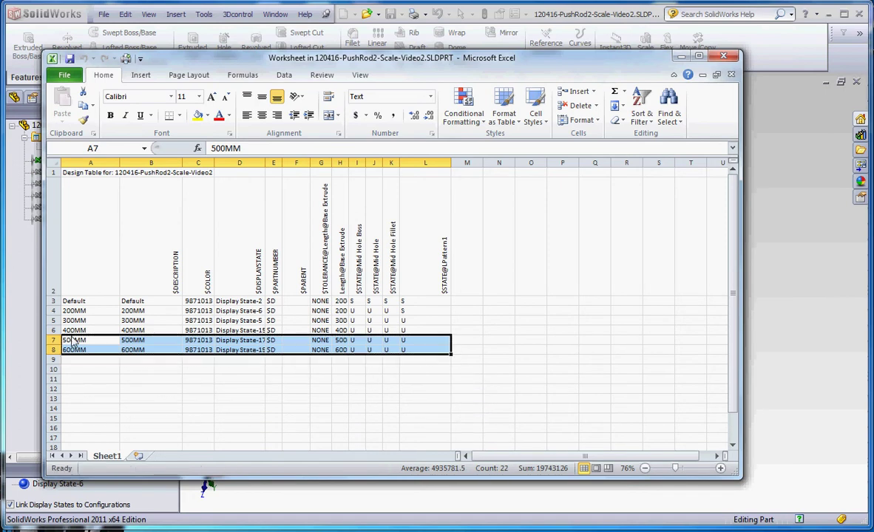
{"action": "left_click", "coordinate": [100, 362]}
{"action": "left_click", "coordinate": [77, 340]}
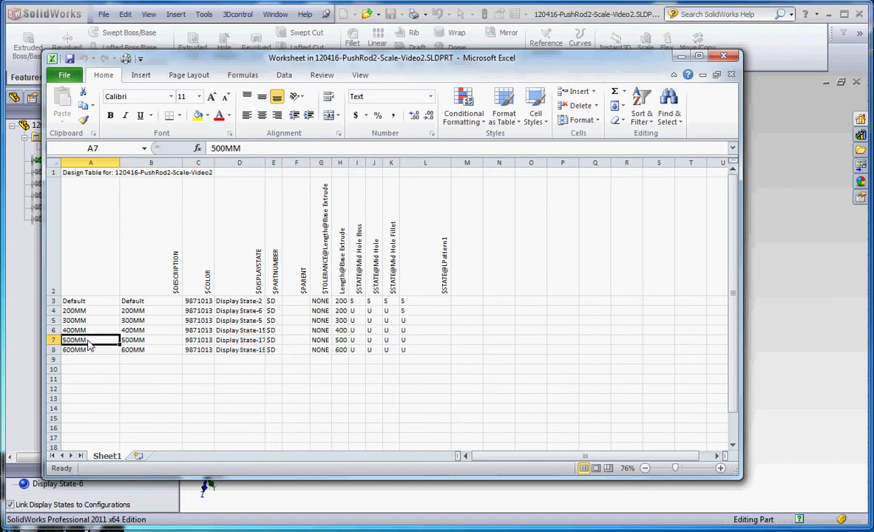
{"action": "type", "text": "500"}
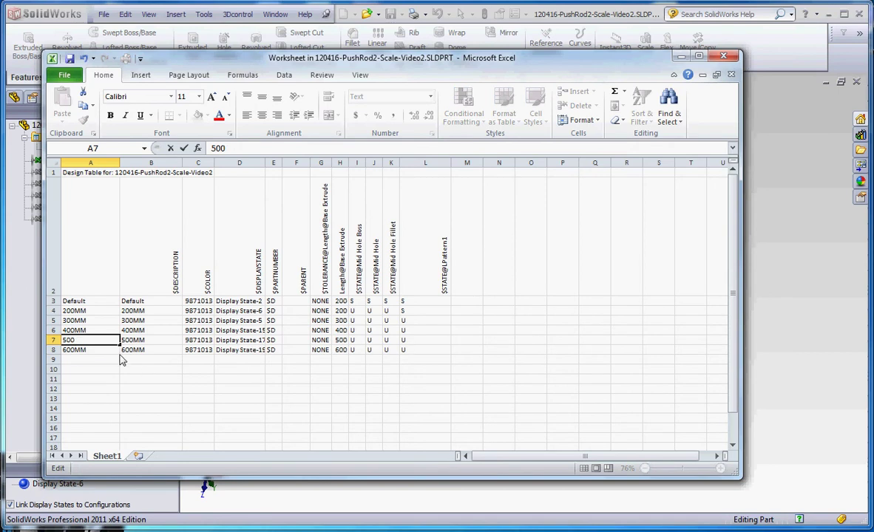
{"action": "key", "text": "Return"}
{"action": "key", "text": "F2"}
{"action": "key", "text": "BackSpace"}
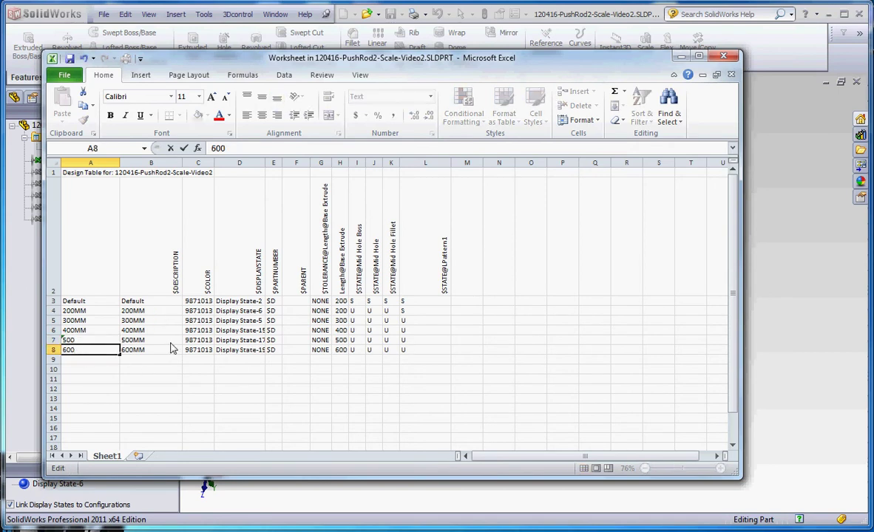
{"action": "left_click", "coordinate": [148, 340]}
- Strip MM from the descriptions in B7:B8 so they read 500 and 600
{"action": "key", "text": "BackSpace"}
{"action": "key", "text": "BackSpace"}
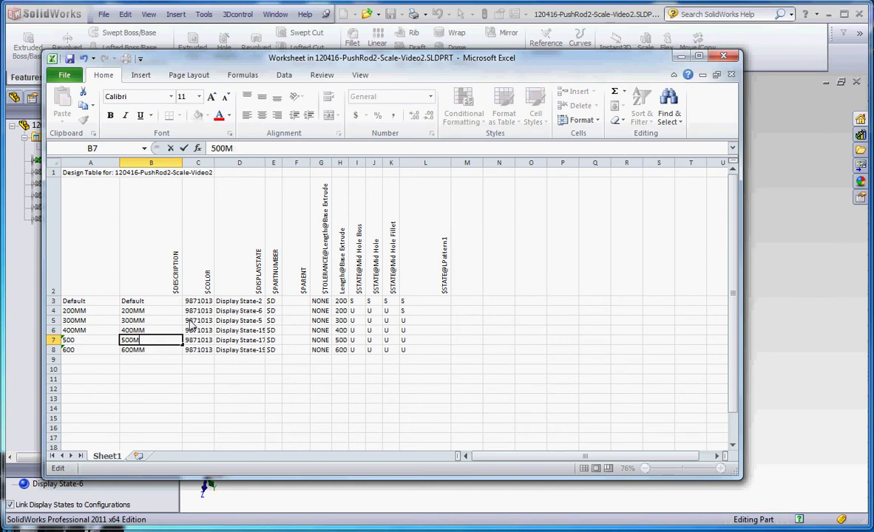
{"action": "key", "text": "Return"}
{"action": "key", "text": "F2"}
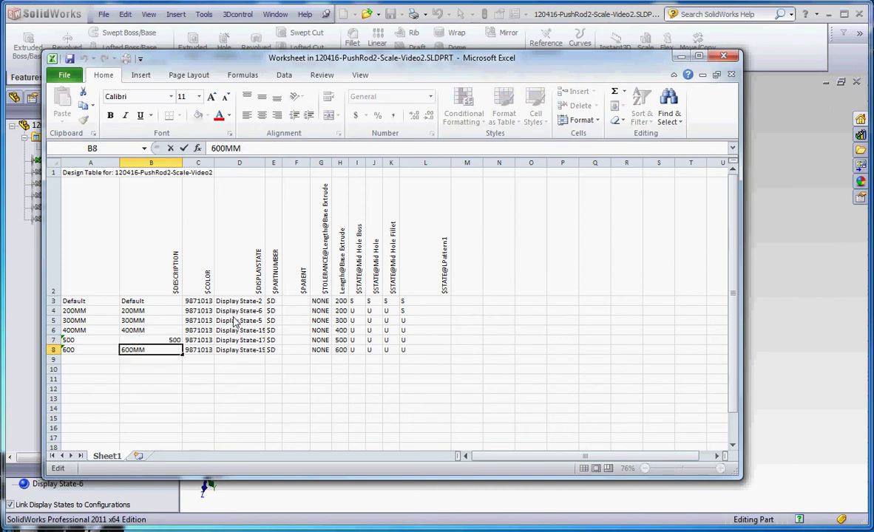
{"action": "key", "text": "BackSpace"}
{"action": "key", "text": "BackSpace"}
{"action": "left_click", "coordinate": [240, 389]}
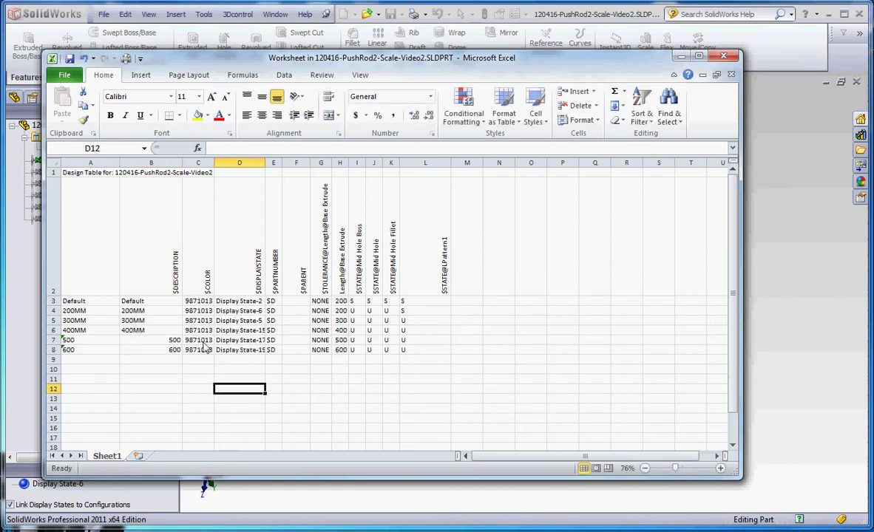
- Fill the 500 and 600 rows down to row 44 (up to 4200) and widen column H
{"action": "left_click_drag", "start_coordinate": [74, 341], "coordinate": [458, 415]}
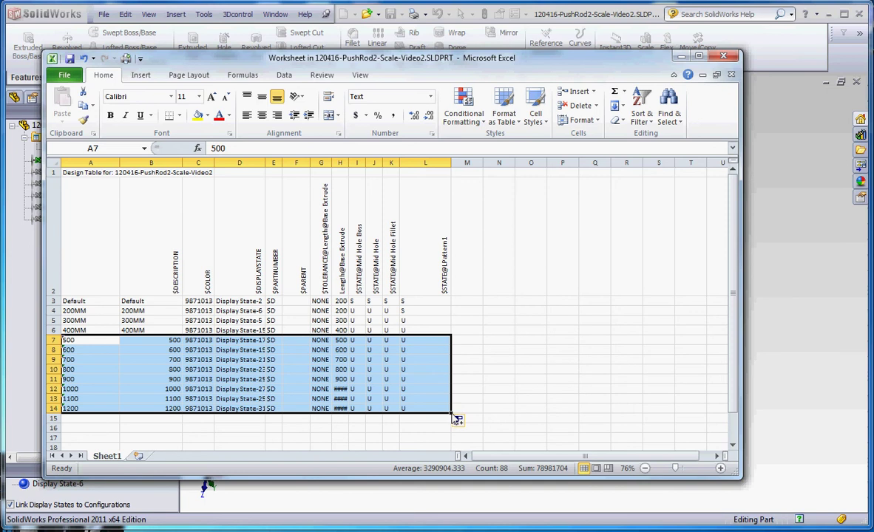
{"action": "left_click_drag", "start_coordinate": [451, 412], "coordinate": [414, 412]}
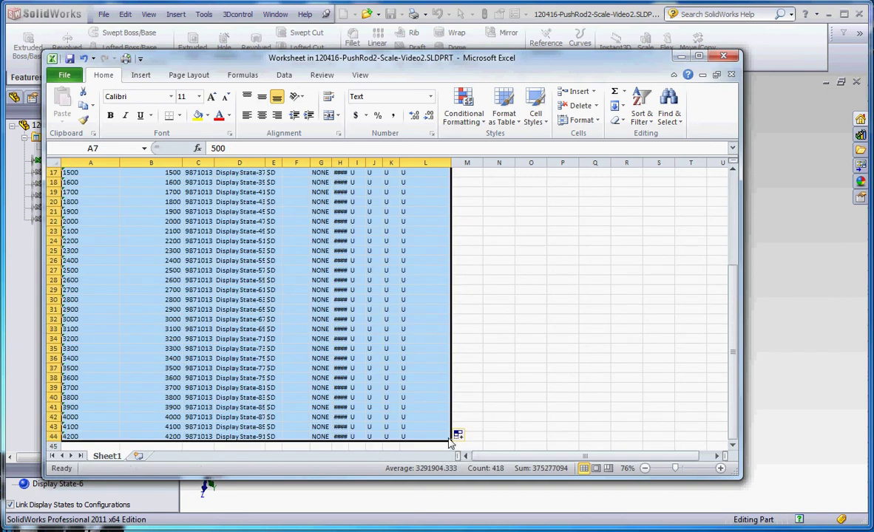
{"action": "scroll", "coordinate": [475, 404], "scroll_direction": "up", "scroll_amount": 4}
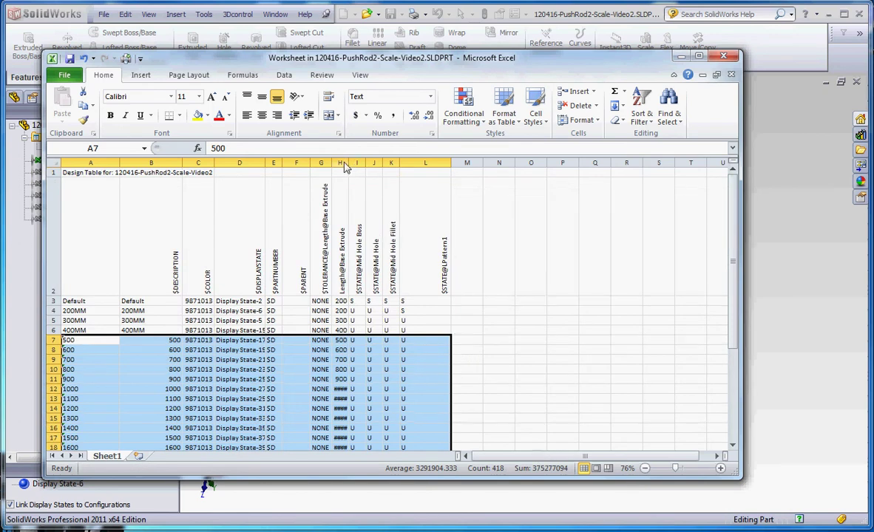
{"action": "left_click_drag", "start_coordinate": [351, 168], "coordinate": [357, 169]}
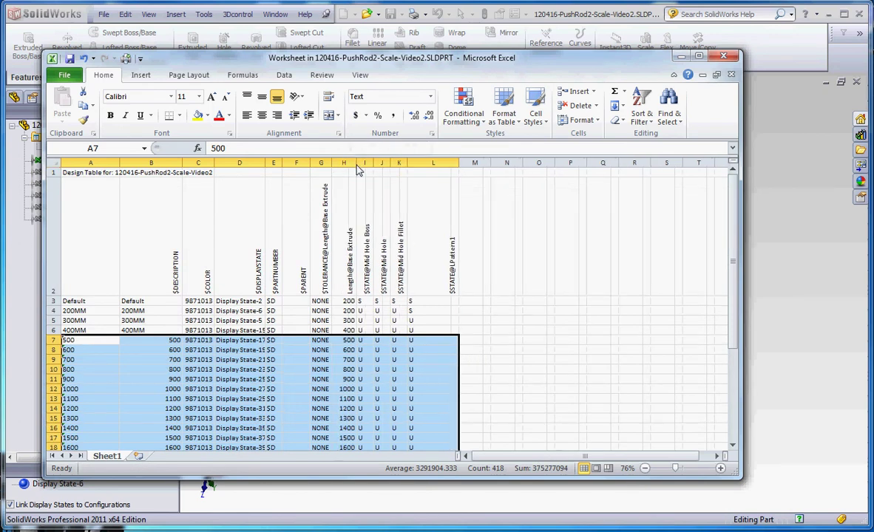
{"action": "scroll", "coordinate": [468, 296], "scroll_direction": "down", "scroll_amount": 9}
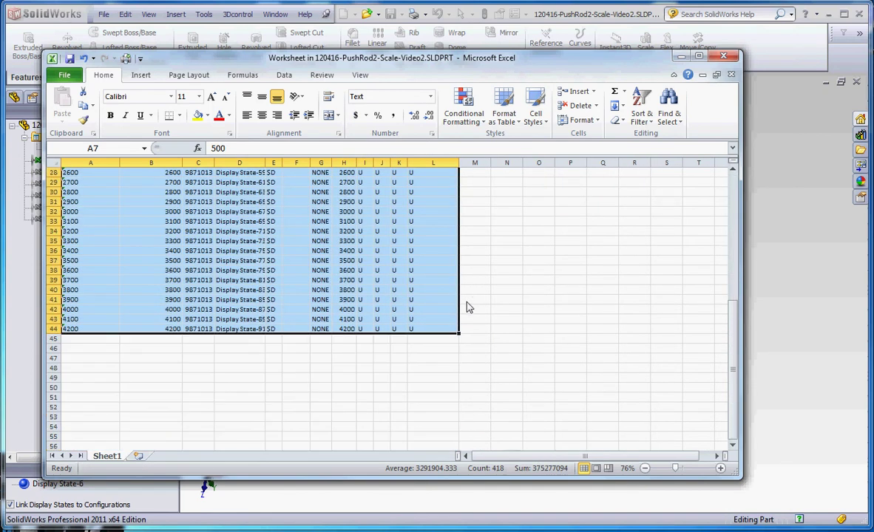
{"action": "scroll", "coordinate": [473, 307], "scroll_direction": "up", "scroll_amount": 9}
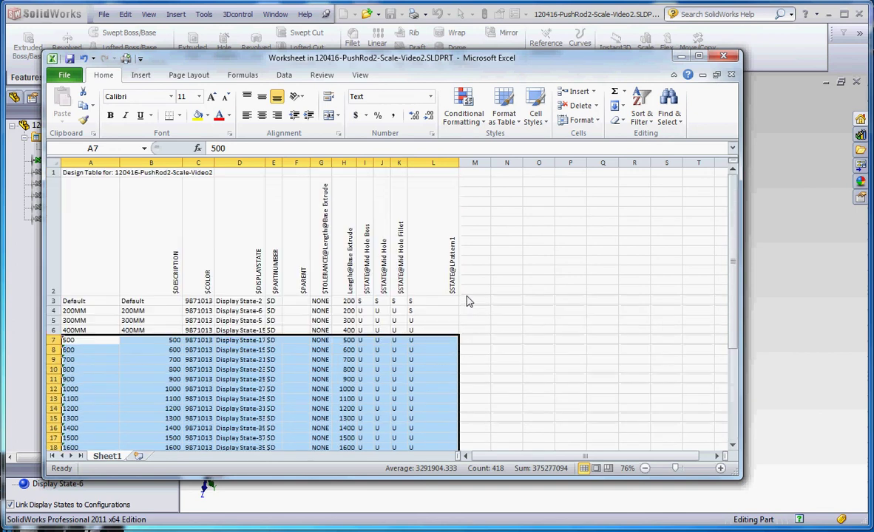
- Append MM to the 500, 600 and 700 names in cells A7–A9, making 500MM, 600MM and 700MM
{"action": "double_click", "coordinate": [92, 341]}
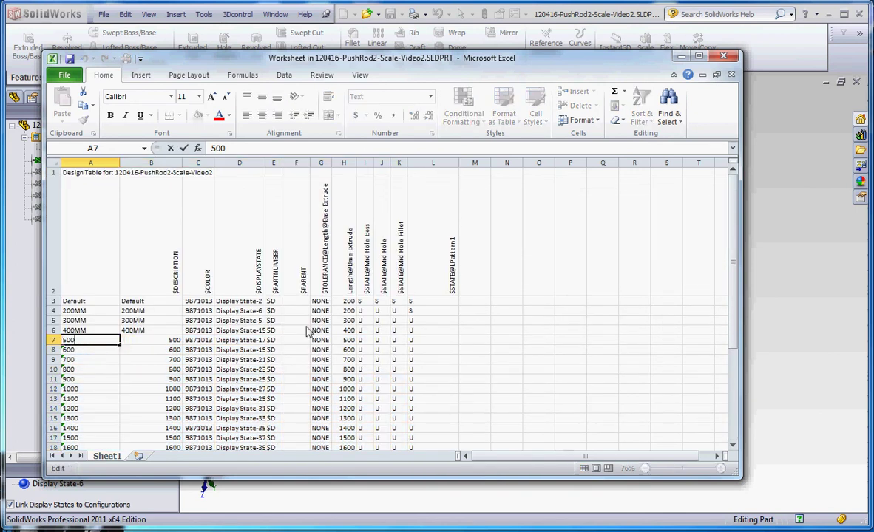
{"action": "type", "text": "MM"}
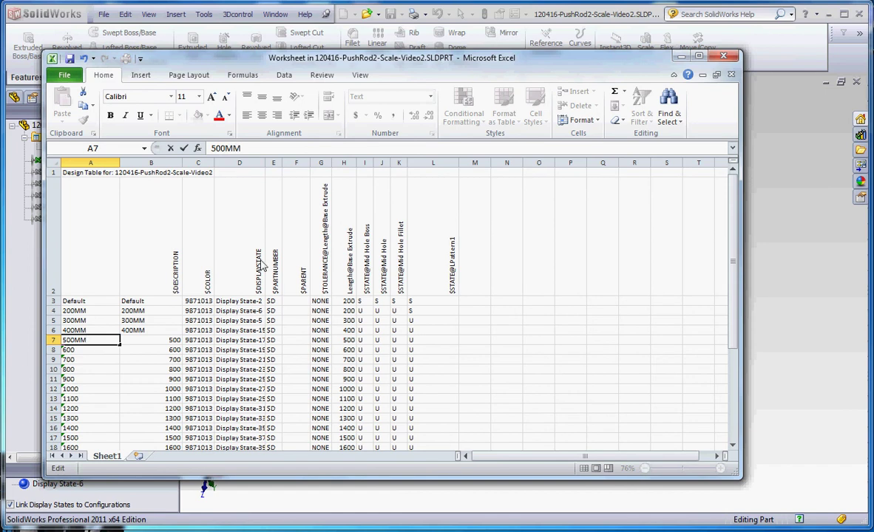
{"action": "double_click", "coordinate": [85, 351]}
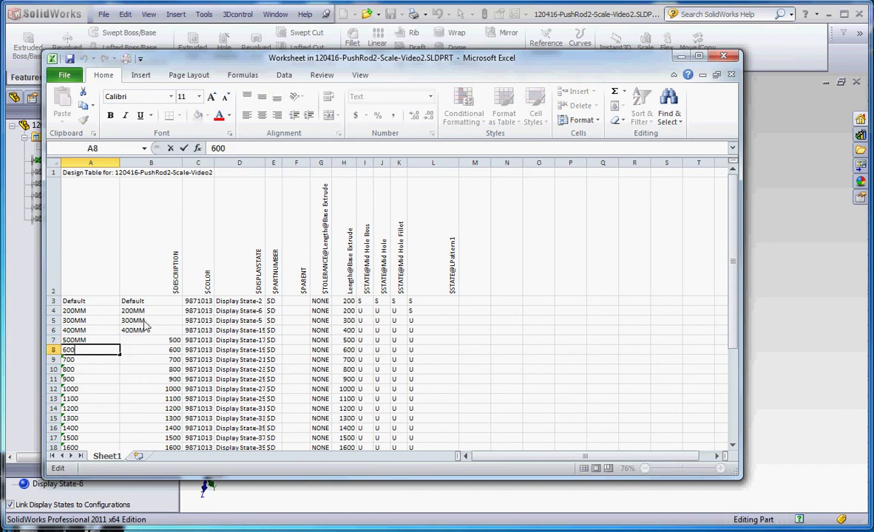
{"action": "type", "text": "MM"}
{"action": "double_click", "coordinate": [86, 361]}
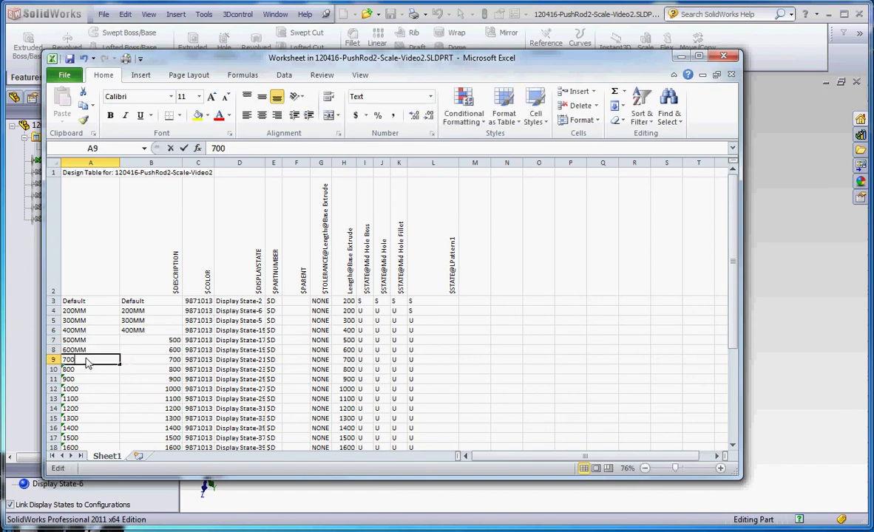
{"action": "type", "text": "MM"}
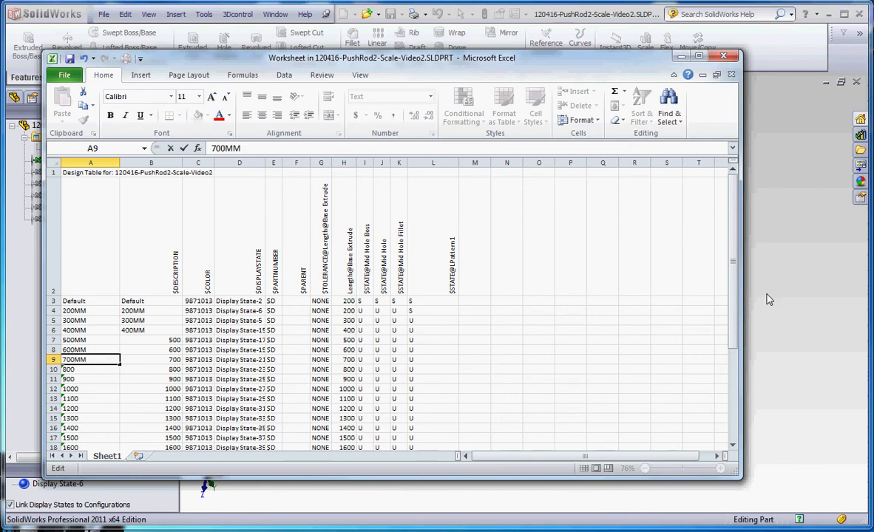
{"action": "left_click", "coordinate": [70, 59]}
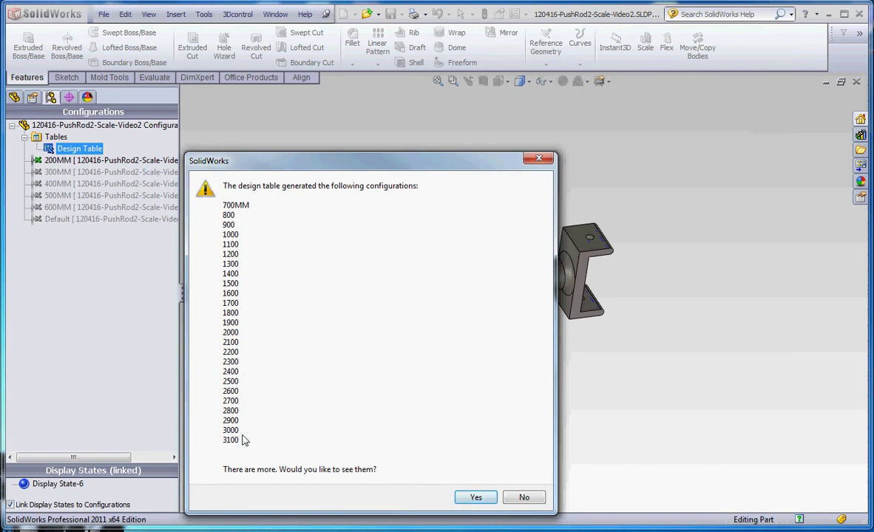
- Accept the generated configurations and review 700MM and 800 through 4200 in the configuration list
{"action": "left_click", "coordinate": [477, 499]}
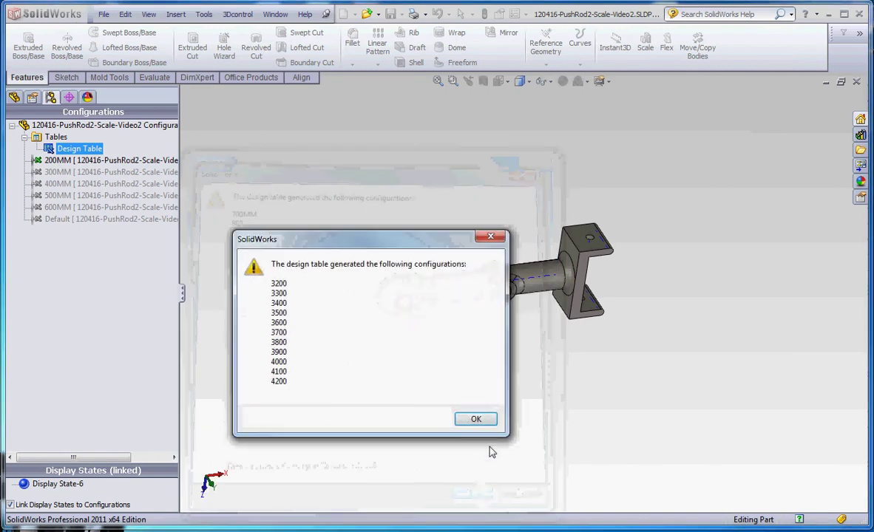
{"action": "left_click", "coordinate": [476, 419]}
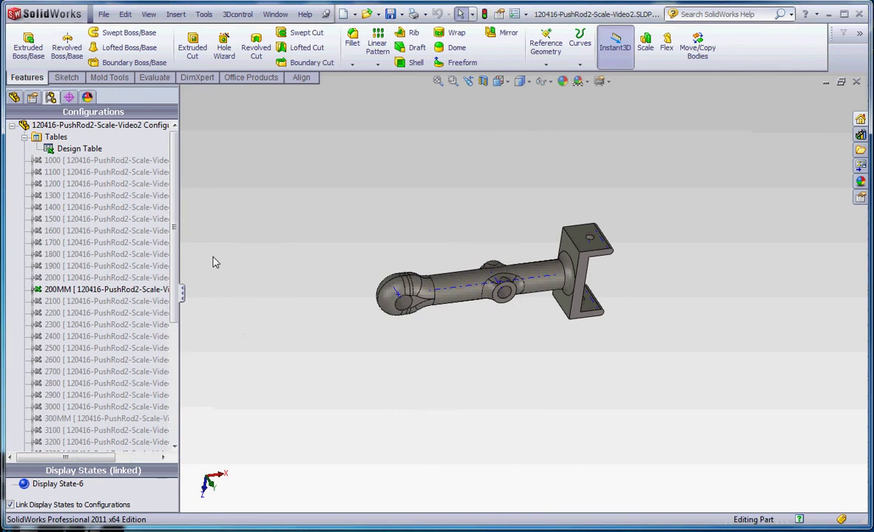
{"action": "left_click_drag", "start_coordinate": [172, 275], "coordinate": [184, 420]}
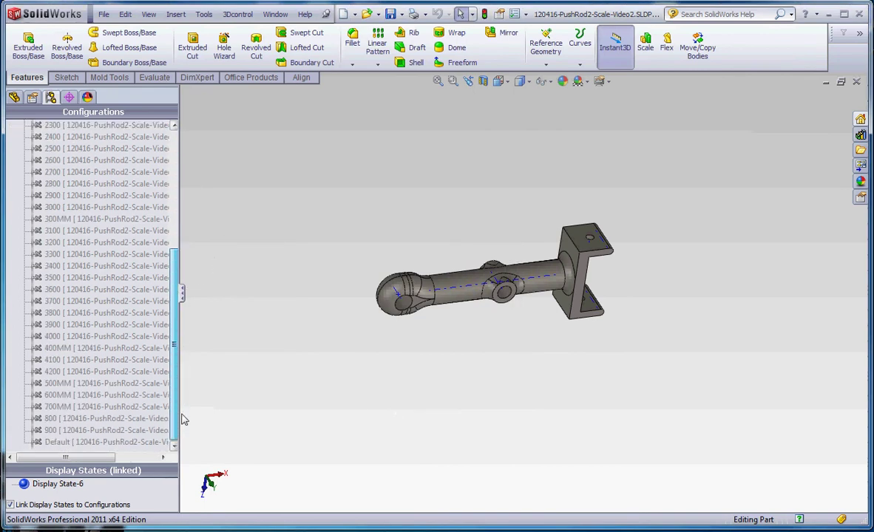
{"action": "left_click", "coordinate": [167, 407]}
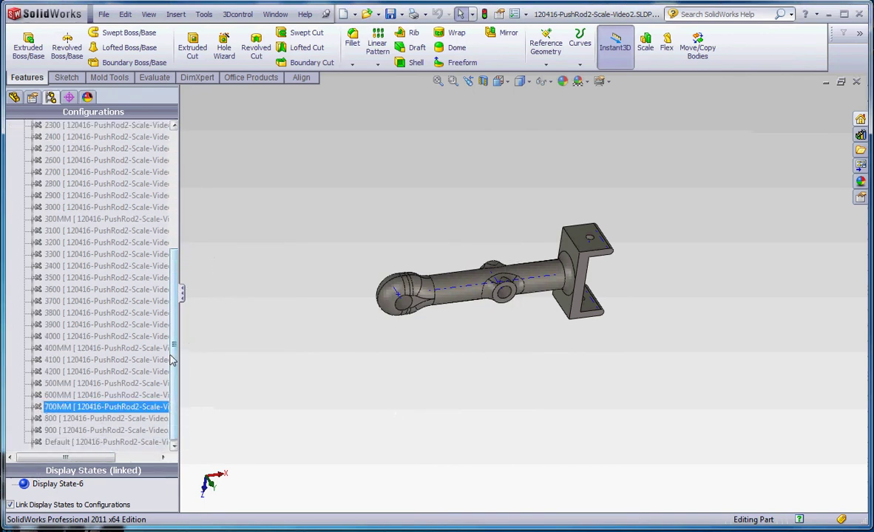
{"action": "scroll", "coordinate": [171, 327], "scroll_direction": "up", "scroll_amount": 1}
{"action": "left_click_drag", "start_coordinate": [172, 328], "coordinate": [167, 215]}
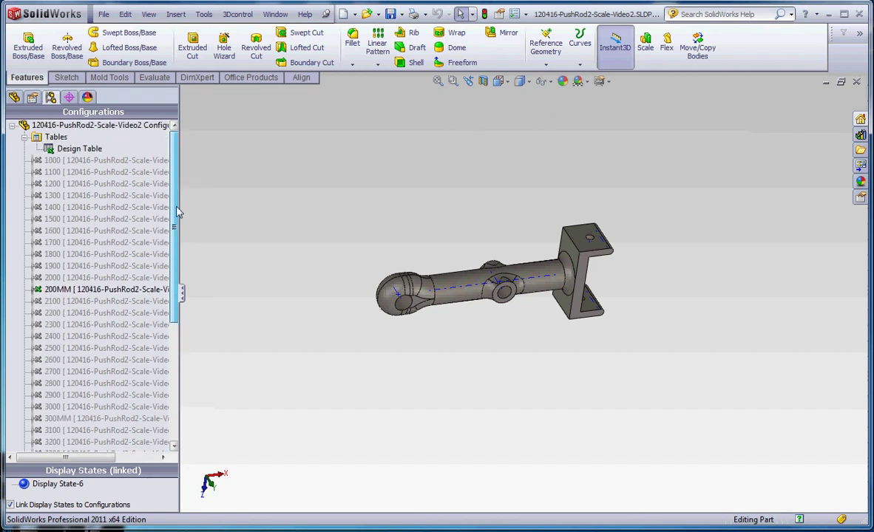
{"action": "left_click", "coordinate": [79, 149]}
- Open the Design Table with Edit Table and scroll through its rows from Default to 4200
{"action": "right_click", "coordinate": [80, 150]}
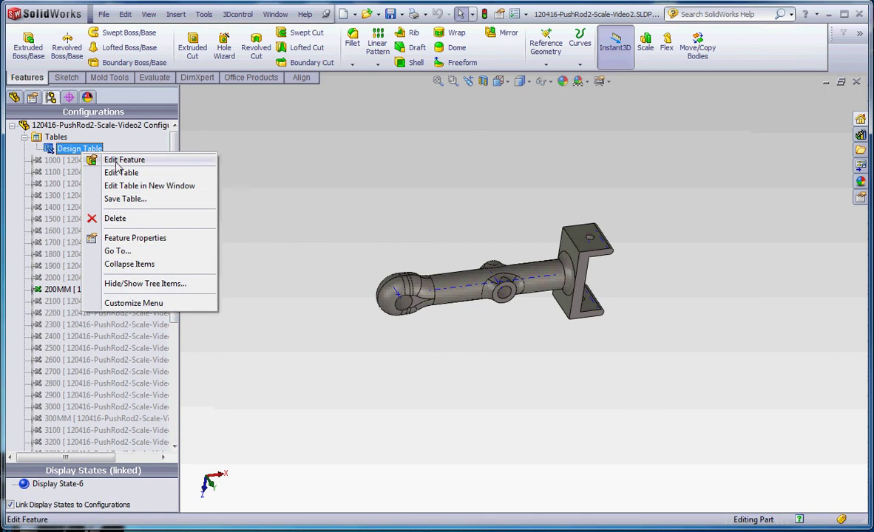
{"action": "left_click", "coordinate": [120, 172]}
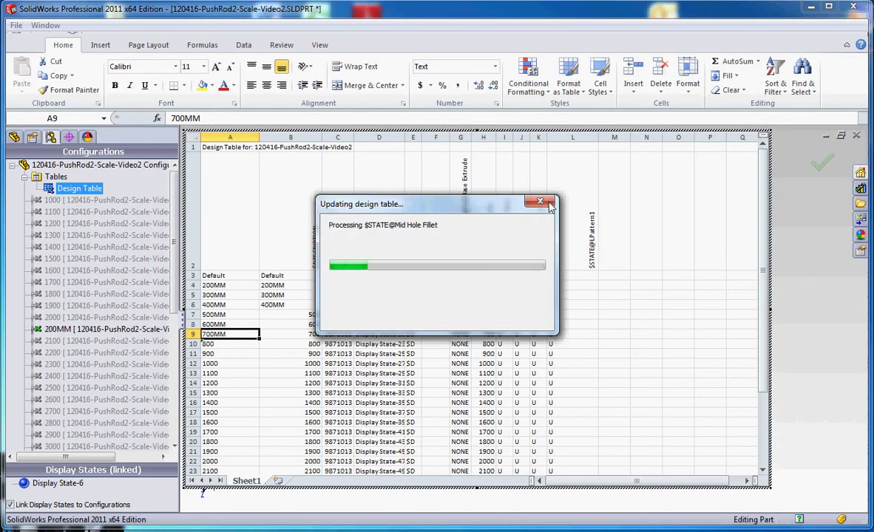
{"action": "scroll", "coordinate": [248, 336], "scroll_direction": "down", "scroll_amount": 1}
{"action": "scroll", "coordinate": [243, 303], "scroll_direction": "down", "scroll_amount": 1}
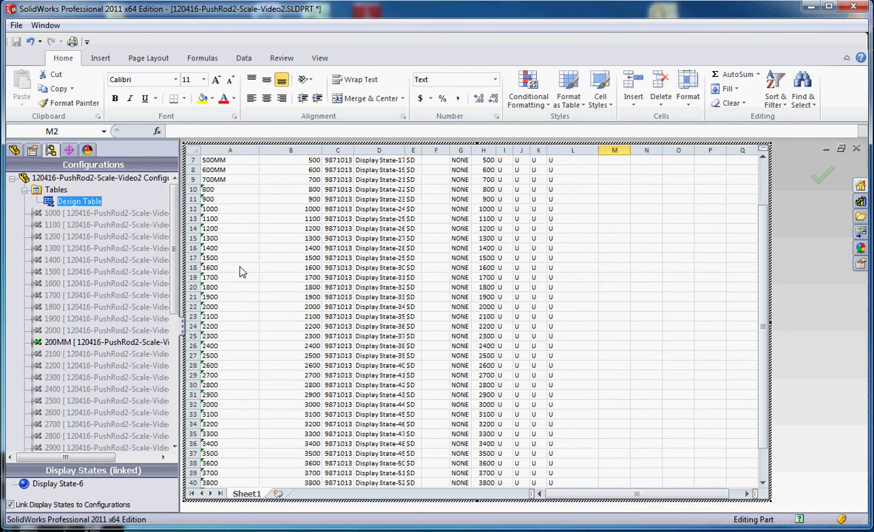
{"action": "scroll", "coordinate": [244, 273], "scroll_direction": "down", "scroll_amount": 5}
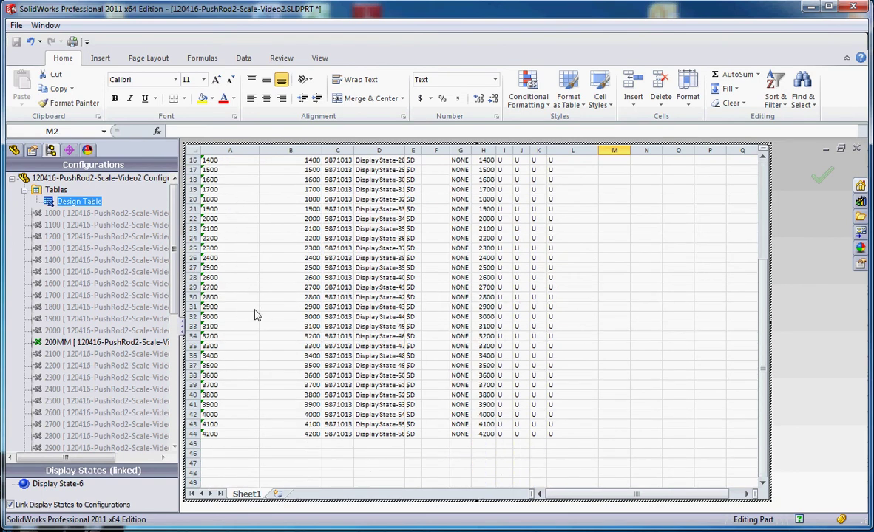
{"action": "scroll", "coordinate": [254, 315], "scroll_direction": "up", "scroll_amount": 6}
{"action": "scroll", "coordinate": [259, 309], "scroll_direction": "up", "scroll_amount": 1}
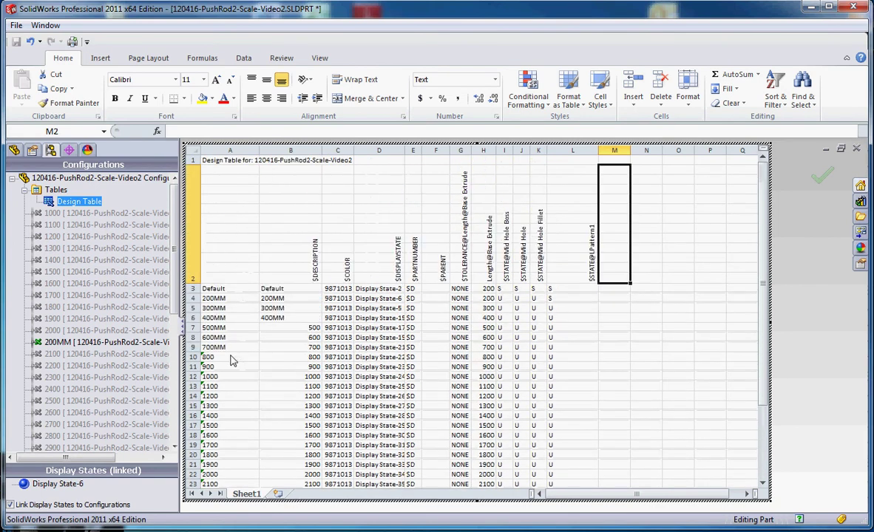
{"action": "left_click", "coordinate": [215, 357]}
- Prefix a zero to cells A4–A6, renaming them 0200MM, 0300MM and 0400MM
{"action": "left_click", "coordinate": [210, 299]}
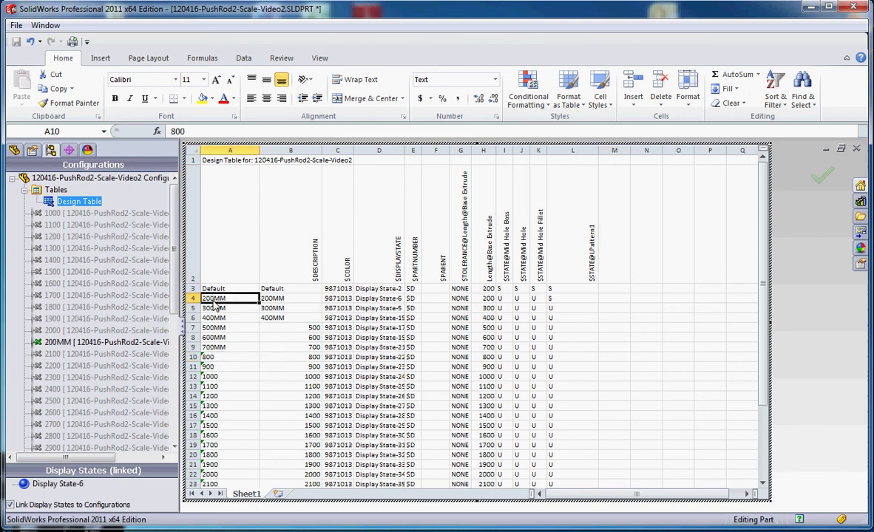
{"action": "double_click", "coordinate": [208, 299]}
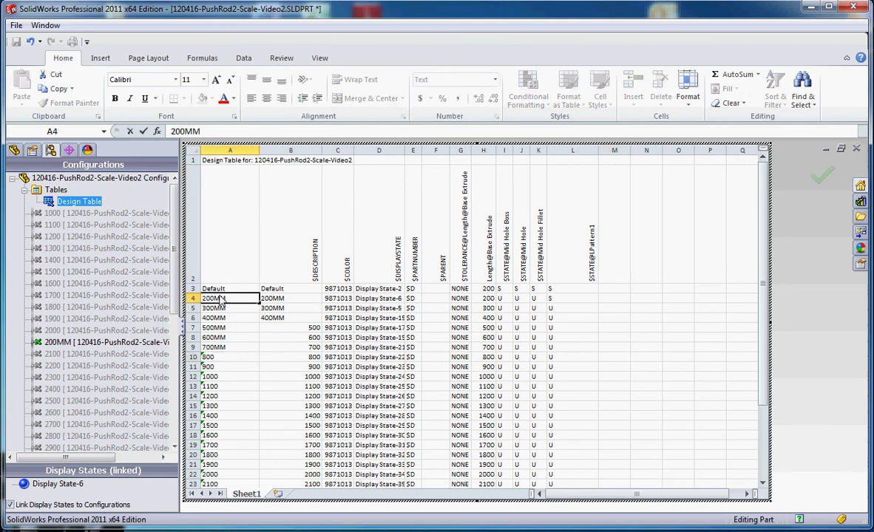
{"action": "key", "text": "Home"}
{"action": "type", "text": "0"}
{"action": "key", "text": "Return"}
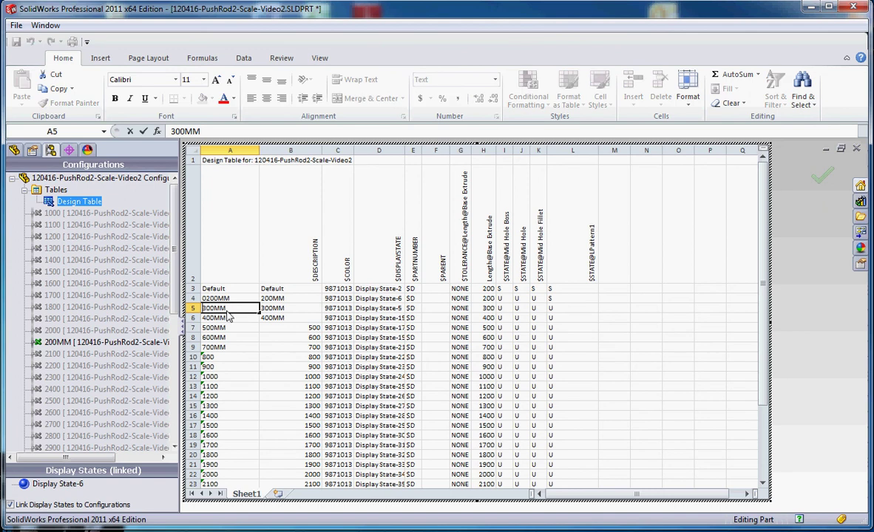
{"action": "double_click", "coordinate": [205, 308]}
{"action": "key", "text": "Home"}
{"action": "type", "text": "0"}
{"action": "key", "text": "Return"}
{"action": "double_click", "coordinate": [204, 318]}
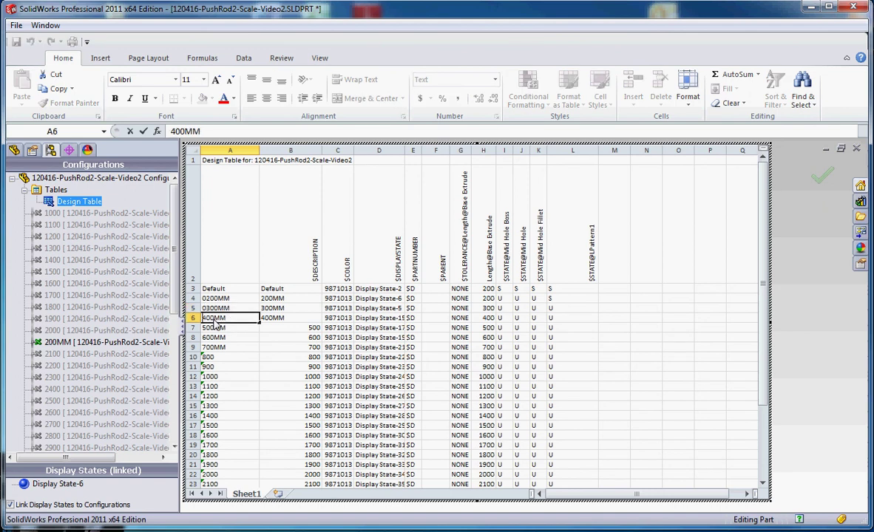
{"action": "key", "text": "Home"}
{"action": "type", "text": "0"}
{"action": "key", "text": "Return"}
- Prefix a zero to cells A7–A9, renaming them 0500MM, 0600MM and 0700MM
{"action": "double_click", "coordinate": [230, 328]}
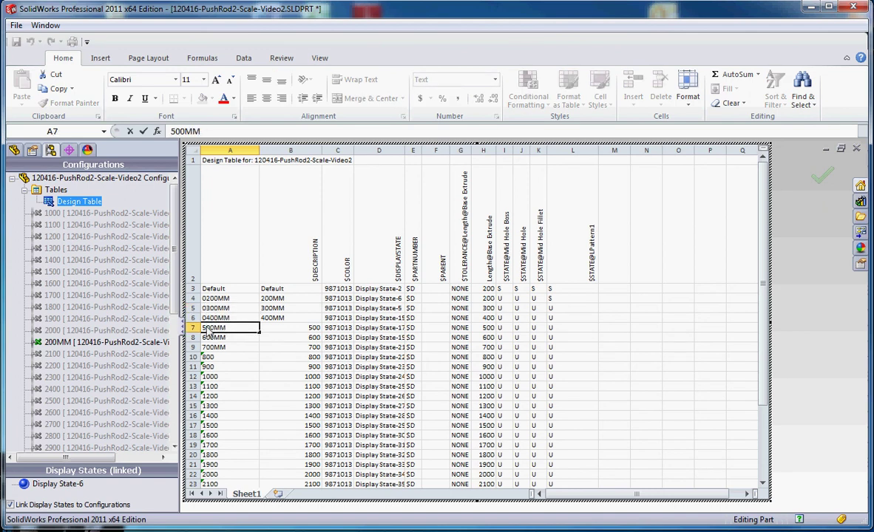
{"action": "key", "text": "Home"}
{"action": "type", "text": "0"}
{"action": "key", "text": "Return"}
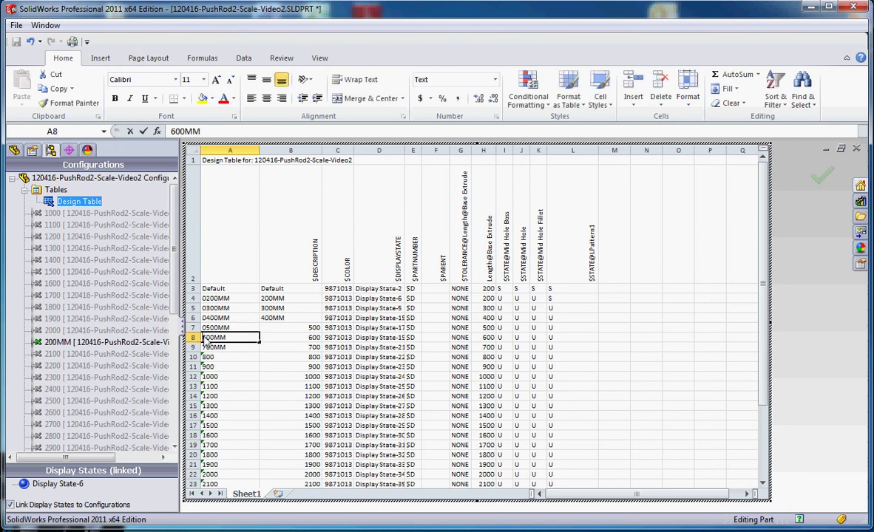
{"action": "double_click", "coordinate": [241, 338]}
{"action": "key", "text": "Home"}
{"action": "type", "text": "0"}
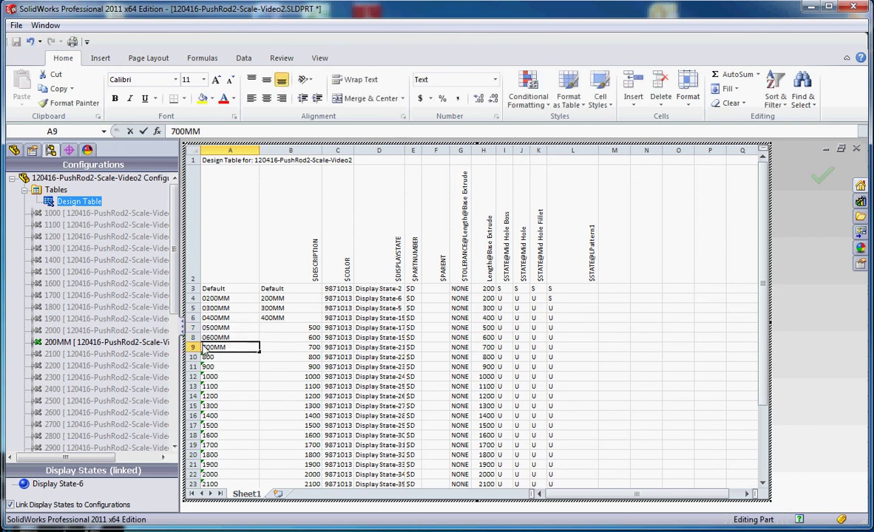
{"action": "key", "text": "Return"}
{"action": "double_click", "coordinate": [204, 348]}
{"action": "key", "text": "Home"}
{"action": "type", "text": "0"}
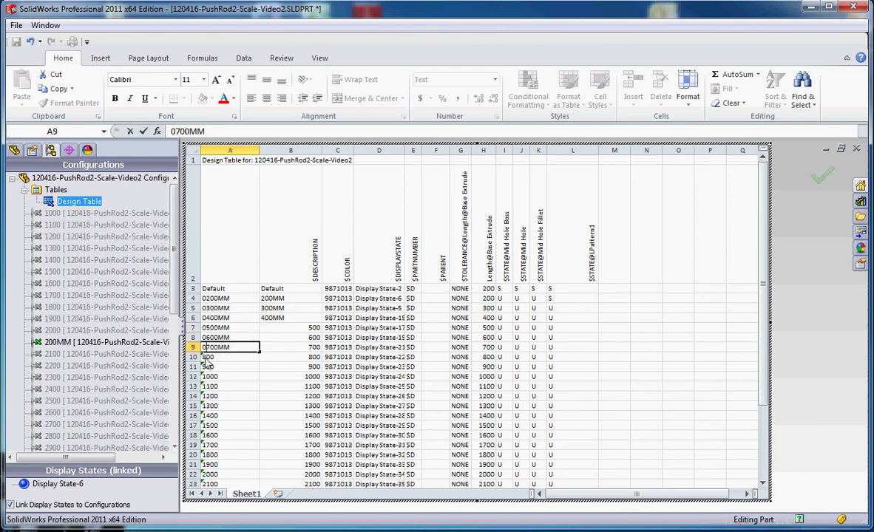
{"action": "key", "text": "Return"}
- Prefix a zero to the 800 and 900 names in A10 and A11, making 0800 and 0900
{"action": "double_click", "coordinate": [205, 358]}
{"action": "key", "text": "Home"}
{"action": "type", "text": "0"}
{"action": "key", "text": "Return"}
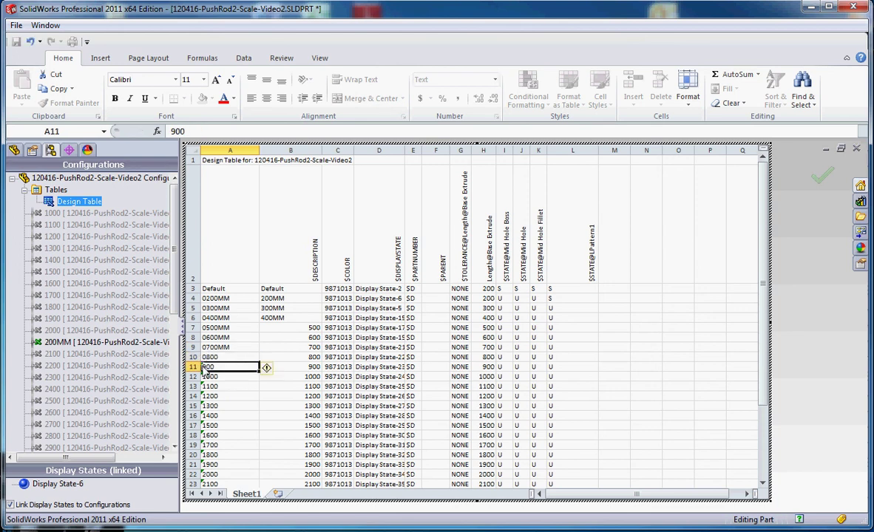
{"action": "double_click", "coordinate": [233, 365]}
{"action": "key", "text": "Home"}
{"action": "type", "text": "0"}
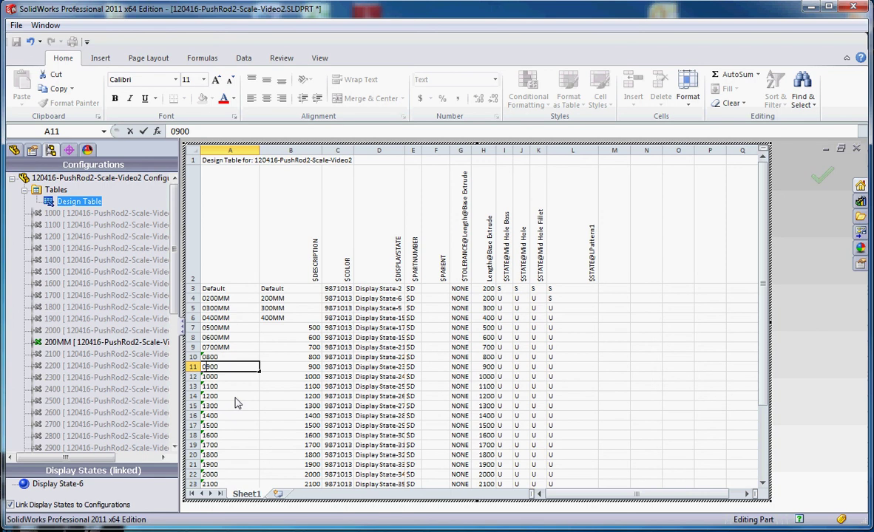
- Close the design table, accept the generated configurations and delete the old unpadded 300MM–900 configurations
{"action": "left_click", "coordinate": [784, 365]}
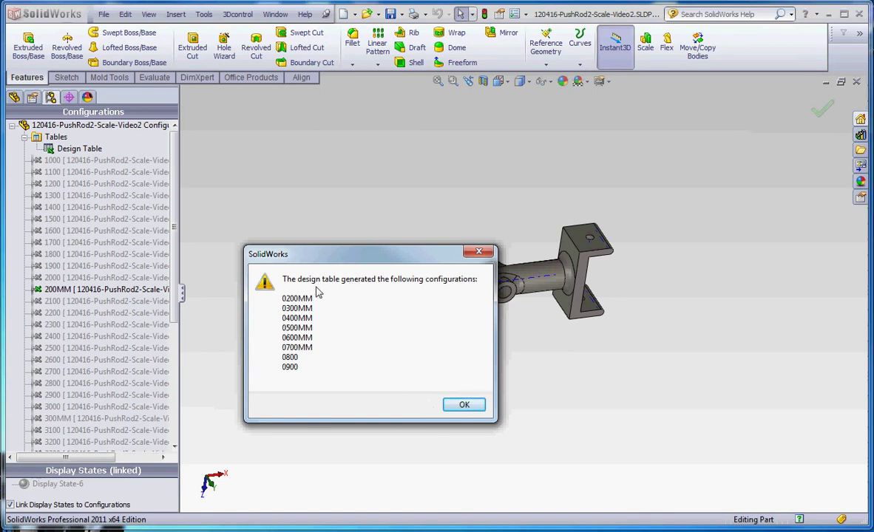
{"action": "left_click", "coordinate": [464, 405]}
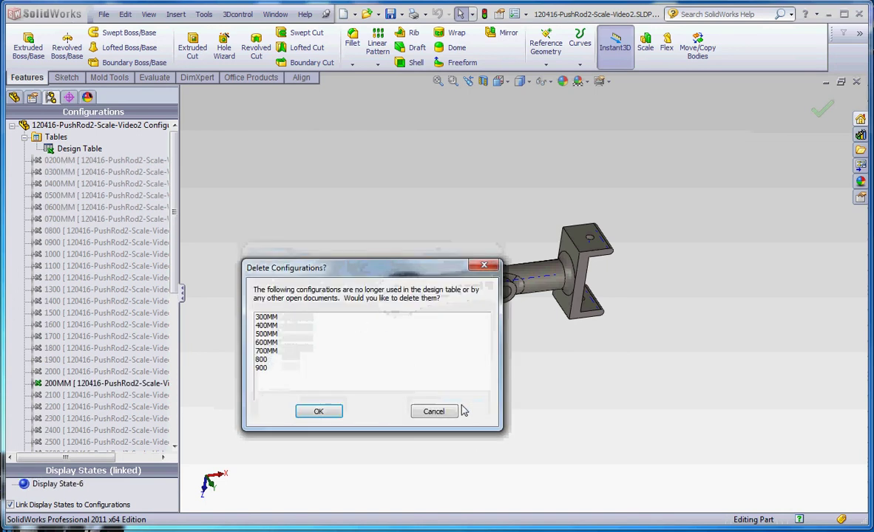
{"action": "left_click", "coordinate": [325, 416]}
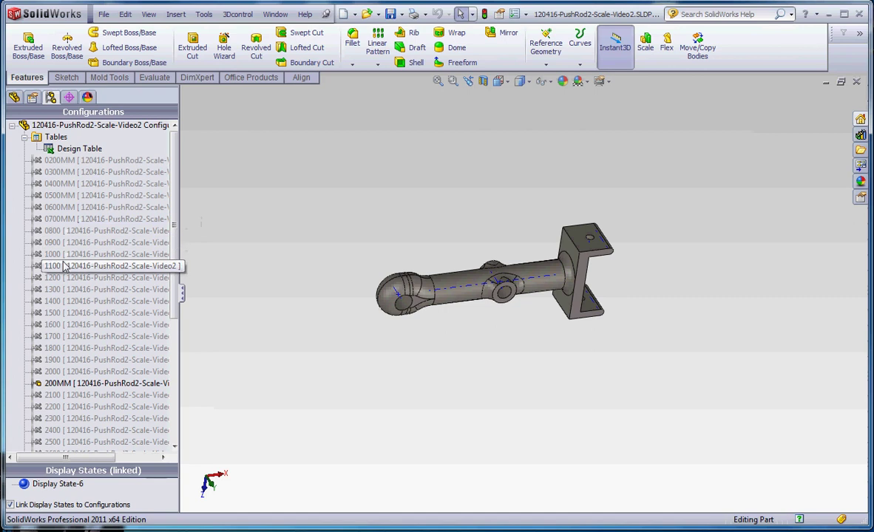
- Scroll the ConfigurationManager down past 1200 toward the 4200 configuration
{"action": "left_click", "coordinate": [164, 278]}
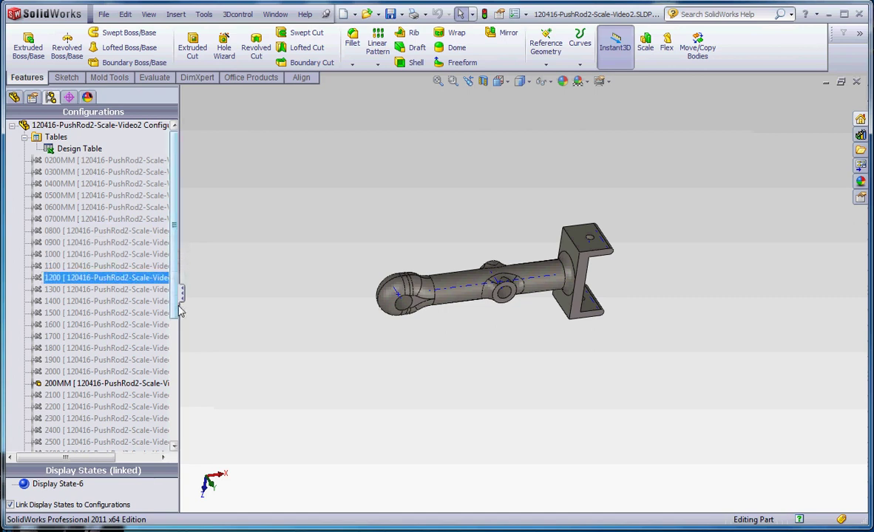
{"action": "left_click_drag", "start_coordinate": [176, 318], "coordinate": [172, 410]}
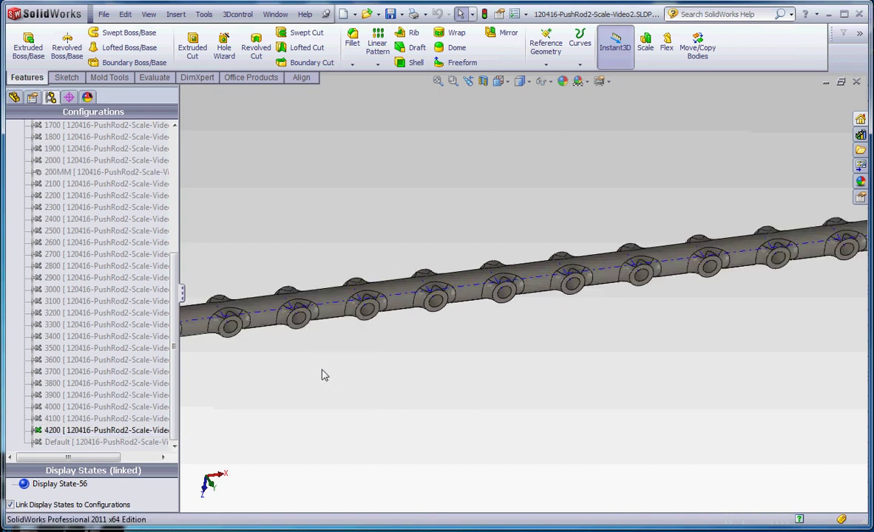
- Zoom to fit the 4200 push rod, then zoom and orbit to view it diagonally and side-on
{"action": "key", "text": "f"}
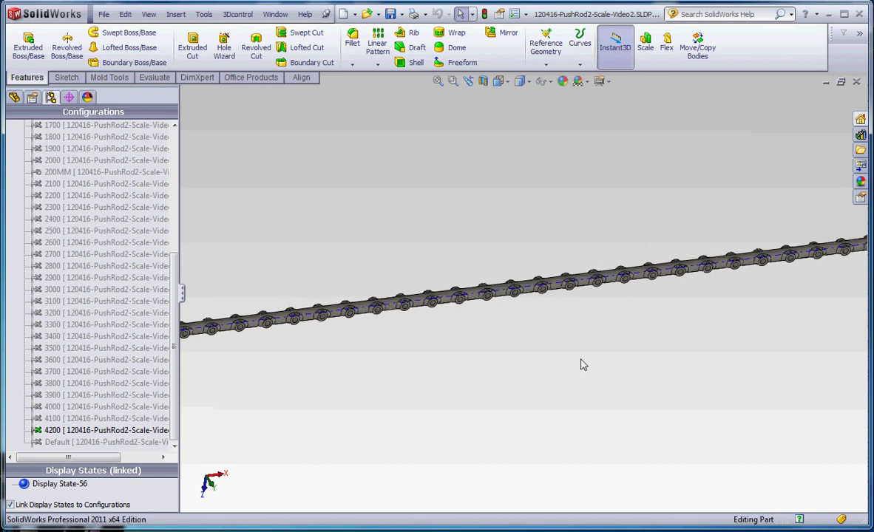
{"action": "scroll", "coordinate": [370, 314], "scroll_direction": "down", "scroll_amount": 5}
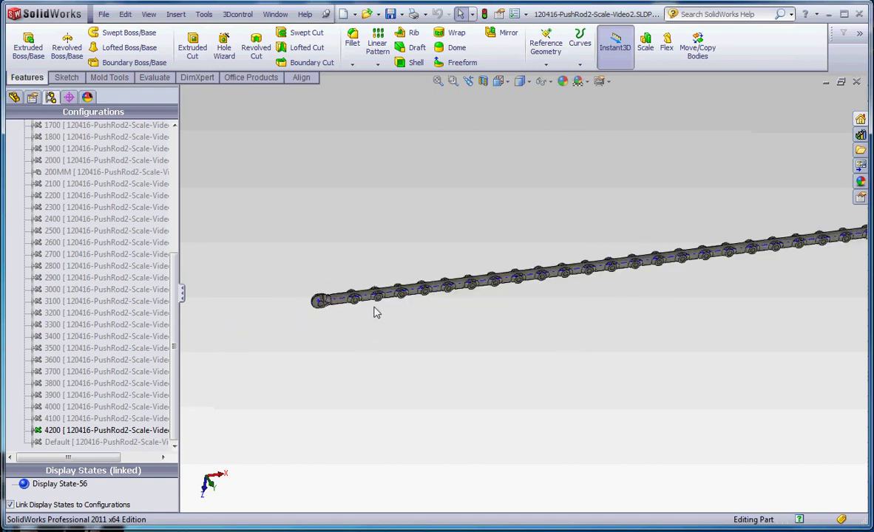
{"action": "scroll", "coordinate": [460, 348], "scroll_direction": "up", "scroll_amount": 5}
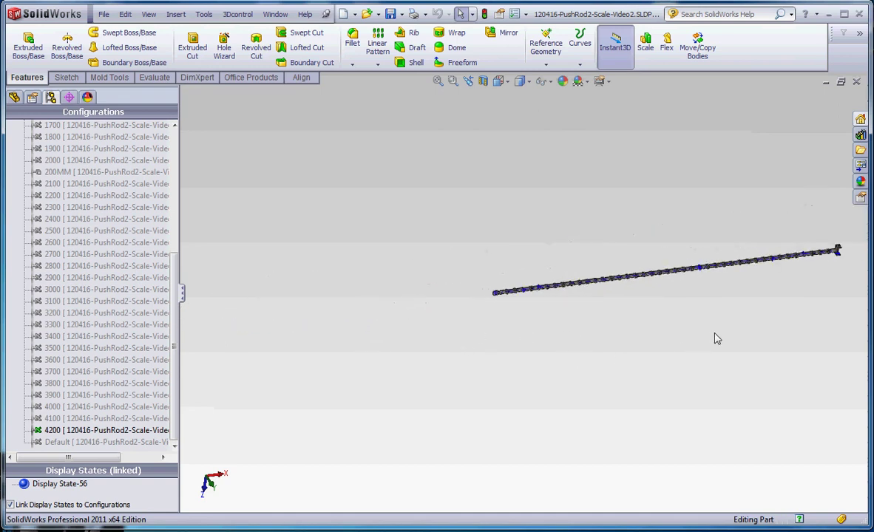
{"action": "scroll", "coordinate": [776, 274], "scroll_direction": "down", "scroll_amount": 3}
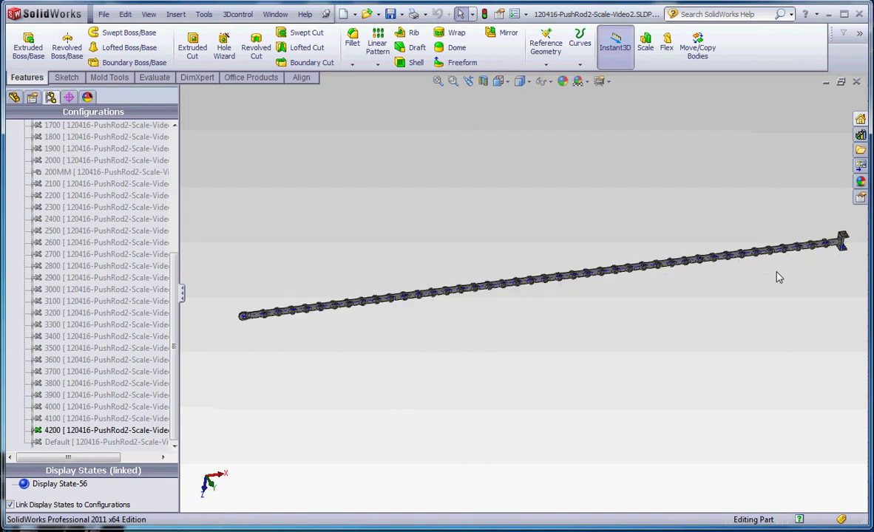
{"action": "scroll", "coordinate": [776, 275], "scroll_direction": "up", "scroll_amount": 2}
{"action": "scroll", "coordinate": [587, 289], "scroll_direction": "down", "scroll_amount": 3}
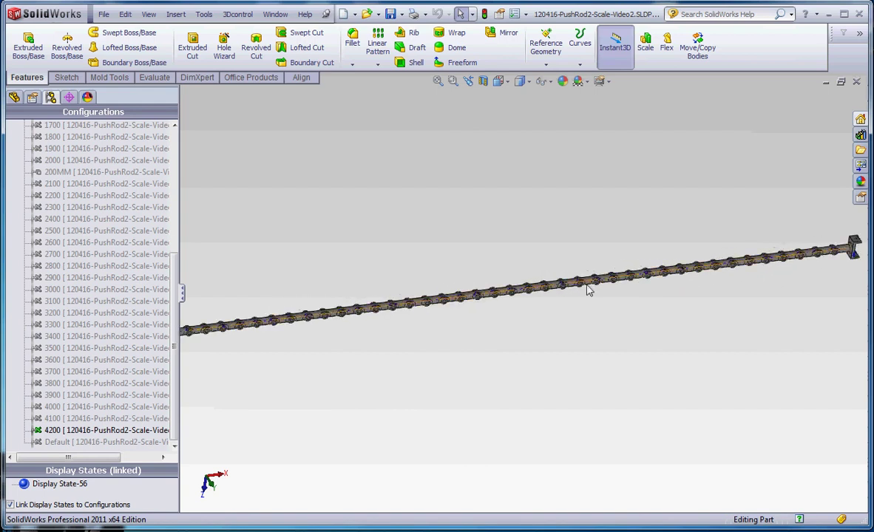
{"action": "scroll", "coordinate": [547, 296], "scroll_direction": "down", "scroll_amount": 5}
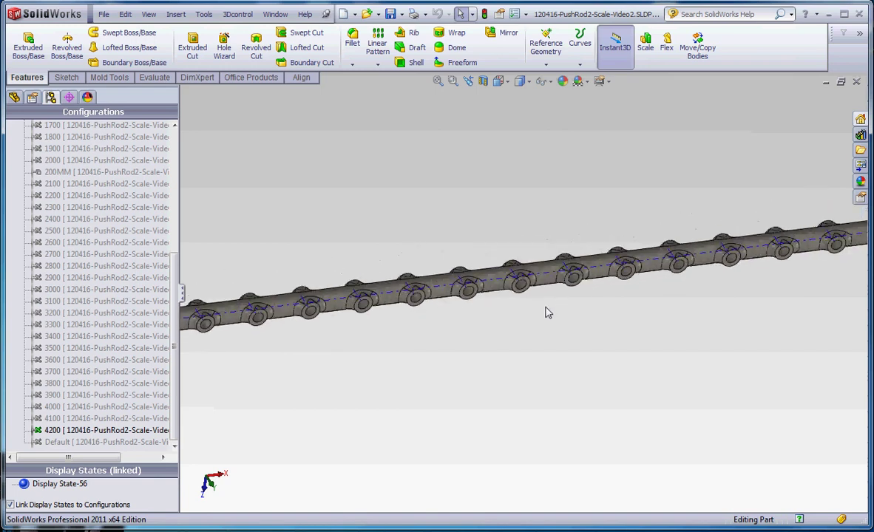
{"action": "scroll", "coordinate": [545, 312], "scroll_direction": "up", "scroll_amount": 5}
{"action": "scroll", "coordinate": [309, 329], "scroll_direction": "down", "scroll_amount": 2}
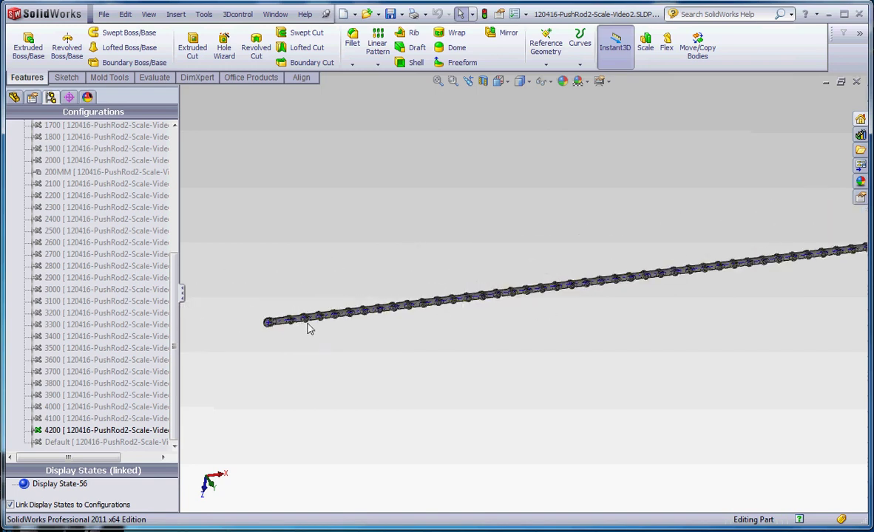
{"action": "middle_click_drag", "start_coordinate": [309, 329], "coordinate": [429, 357]}
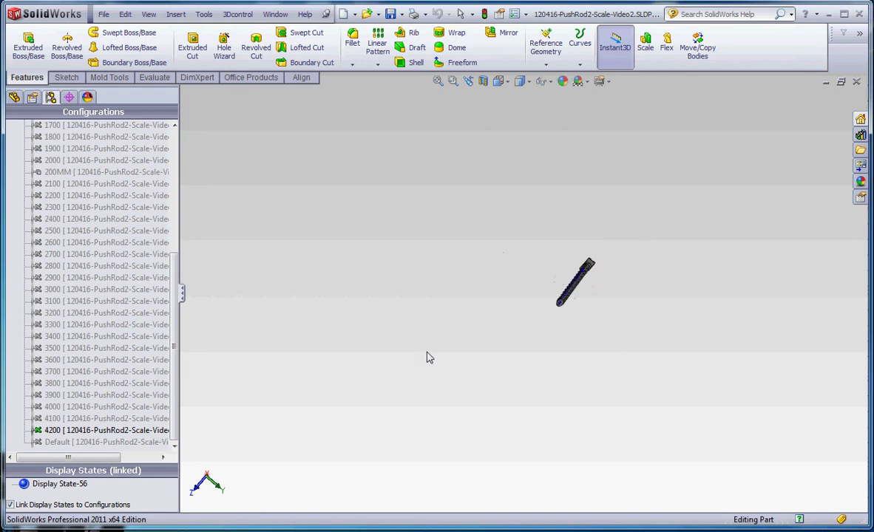
{"action": "scroll", "coordinate": [573, 285], "scroll_direction": "down", "scroll_amount": 6}
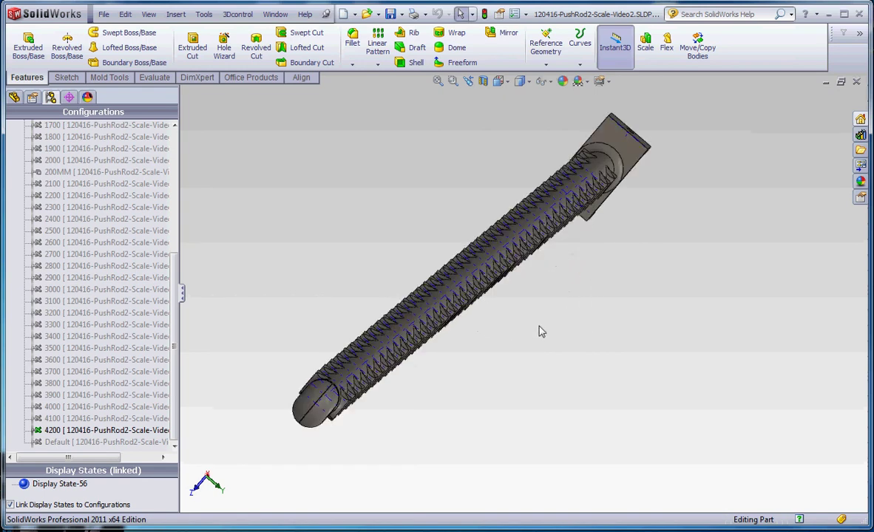
{"action": "middle_click_drag", "start_coordinate": [541, 331], "coordinate": [504, 316]}
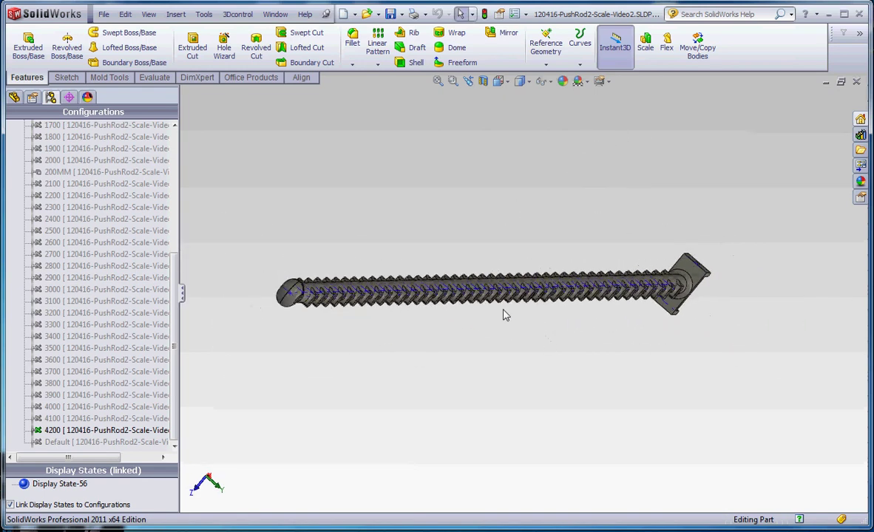